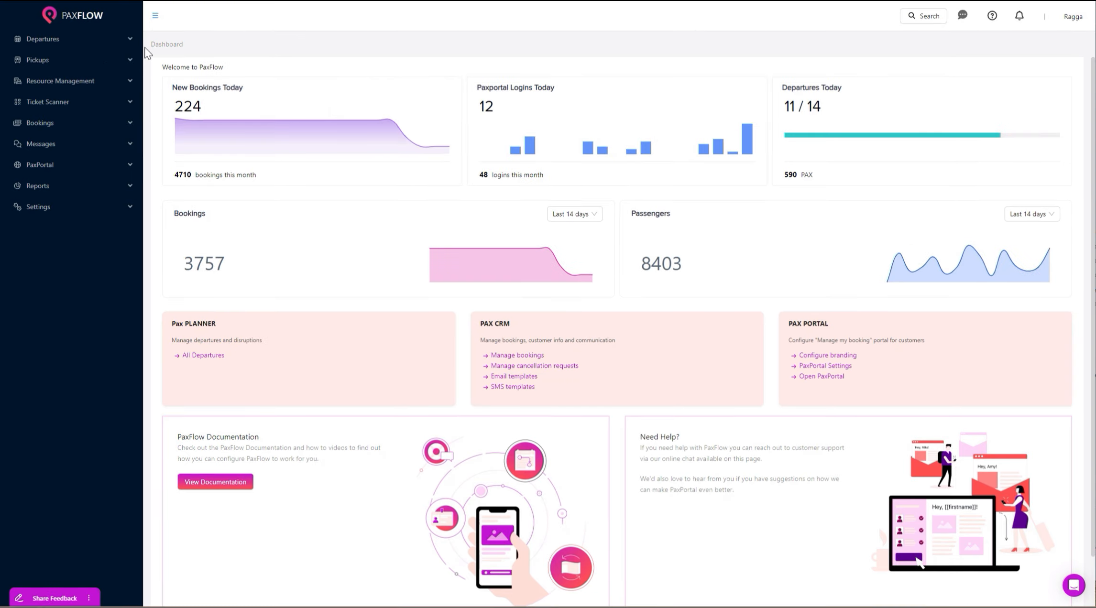
Show the 20.09.2025 daily departures and open the East Coast Bus Tour's action menu.
click(70, 42)
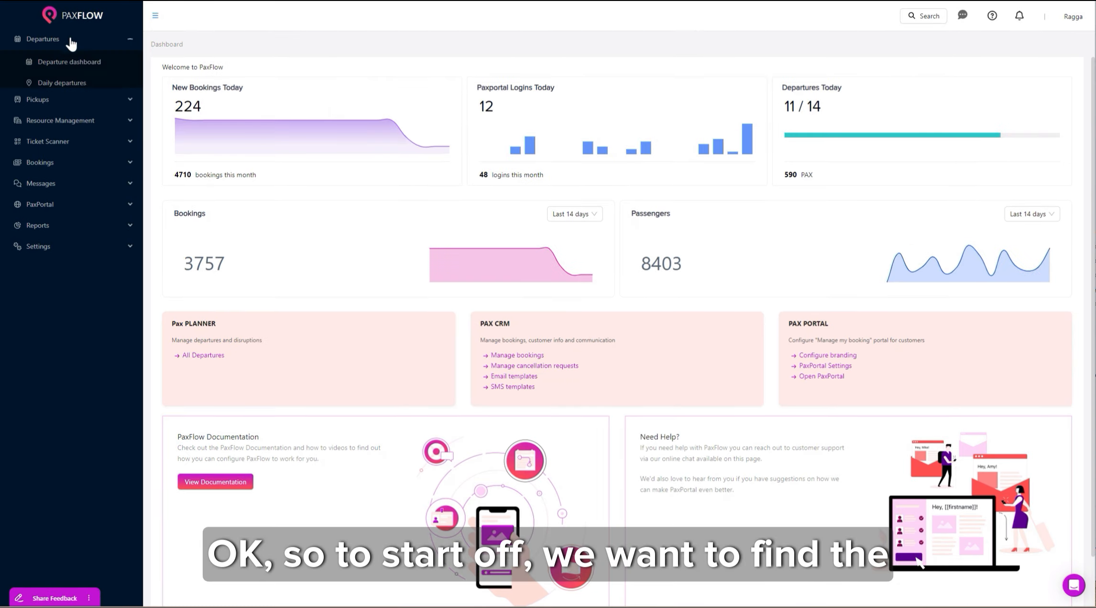
click(59, 89)
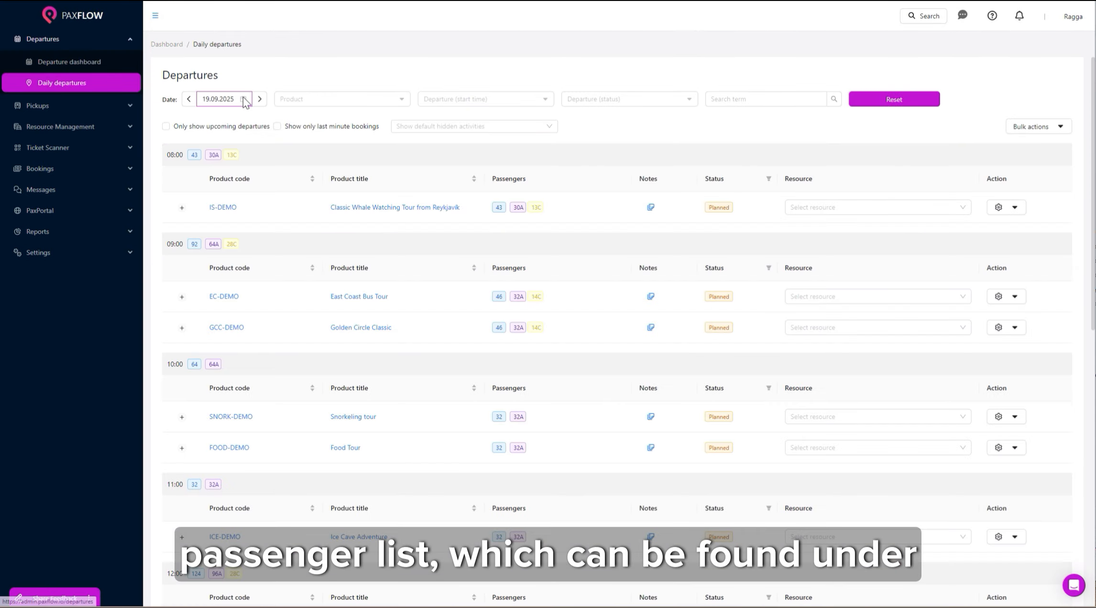
click(238, 99)
click(316, 192)
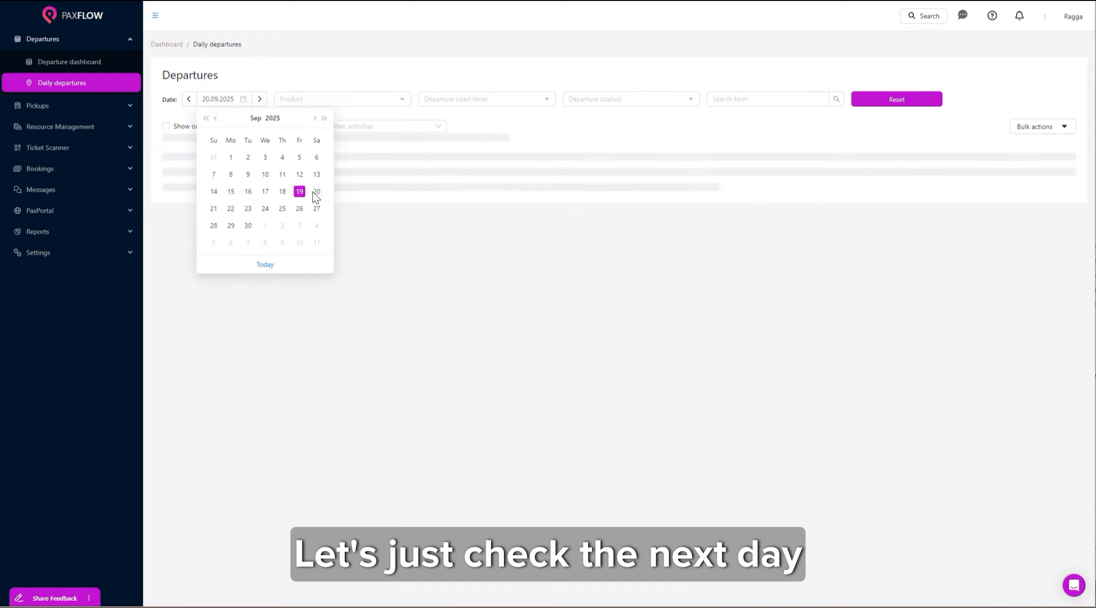
click(1009, 298)
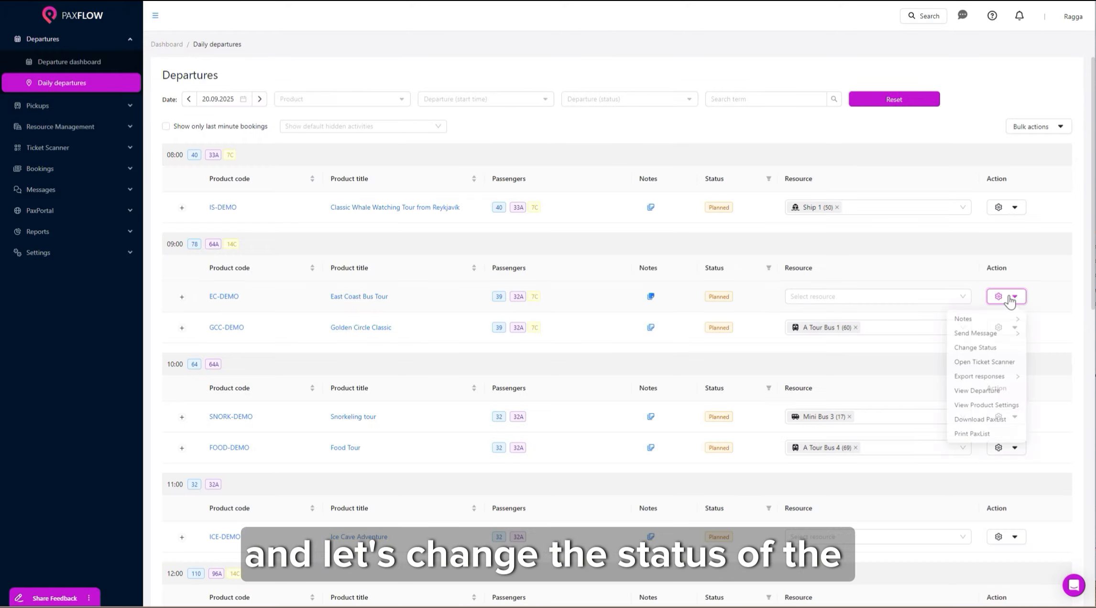
Set the status to Confirmed with public reason 'Sunny skies and good times ahead' and a water-bottle departure note.
click(975, 350)
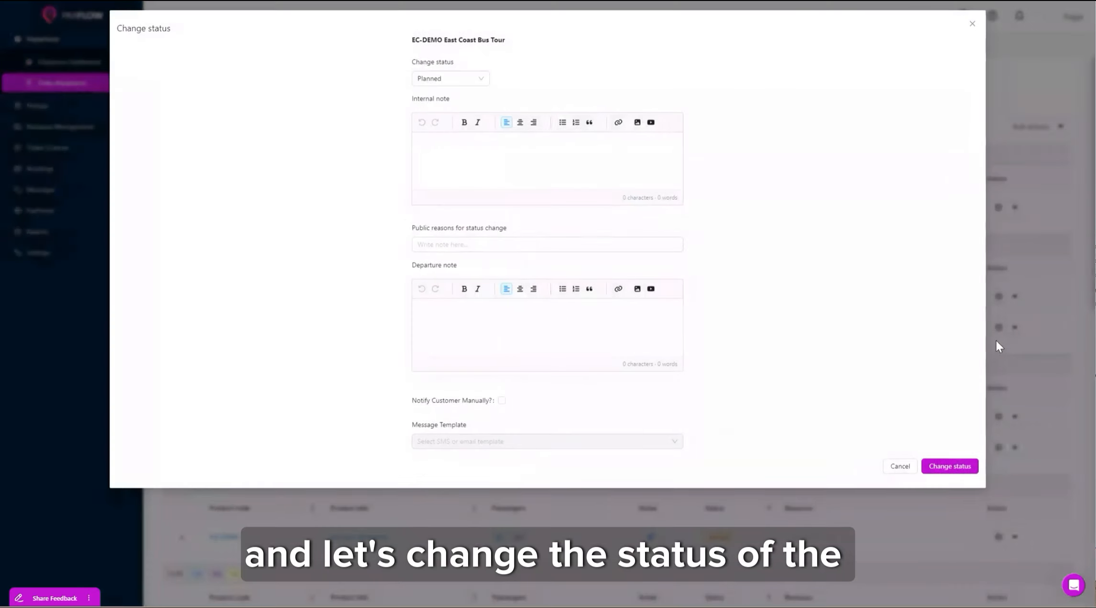
click(454, 78)
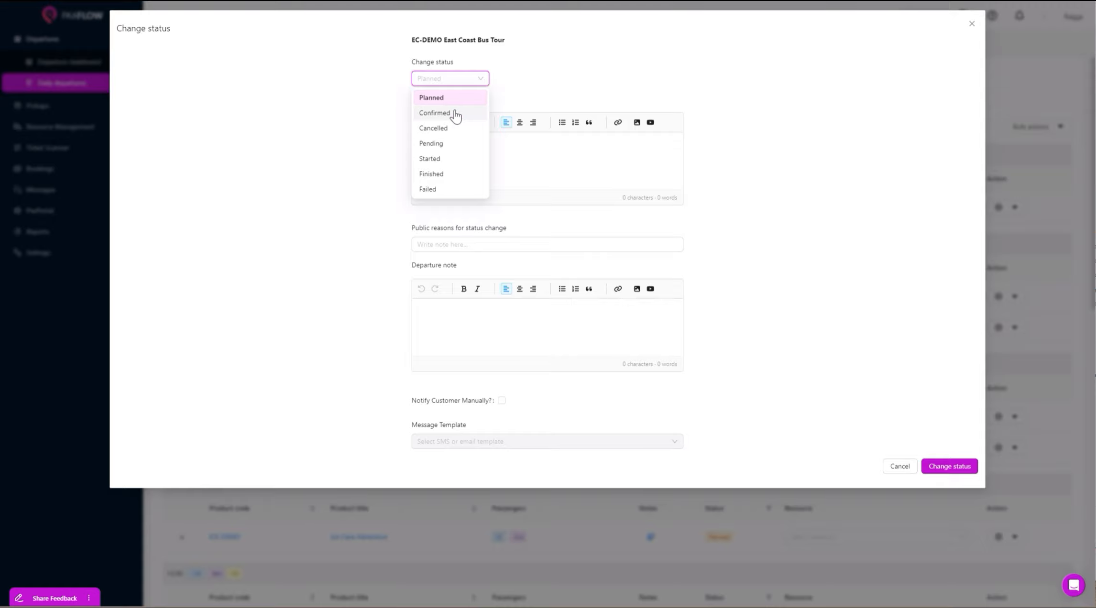
click(455, 113)
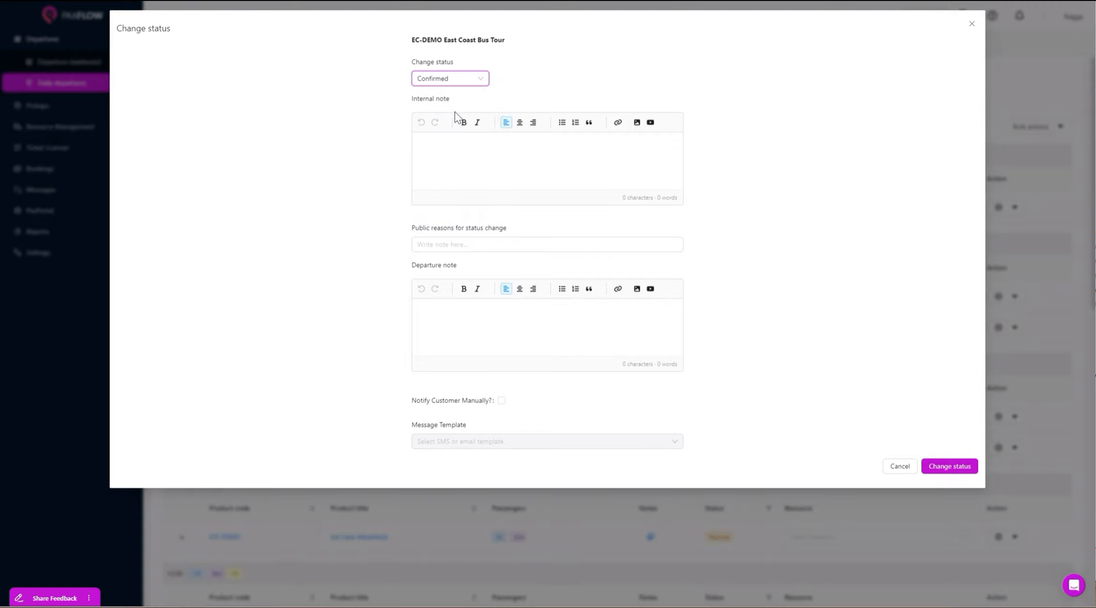
click(455, 144)
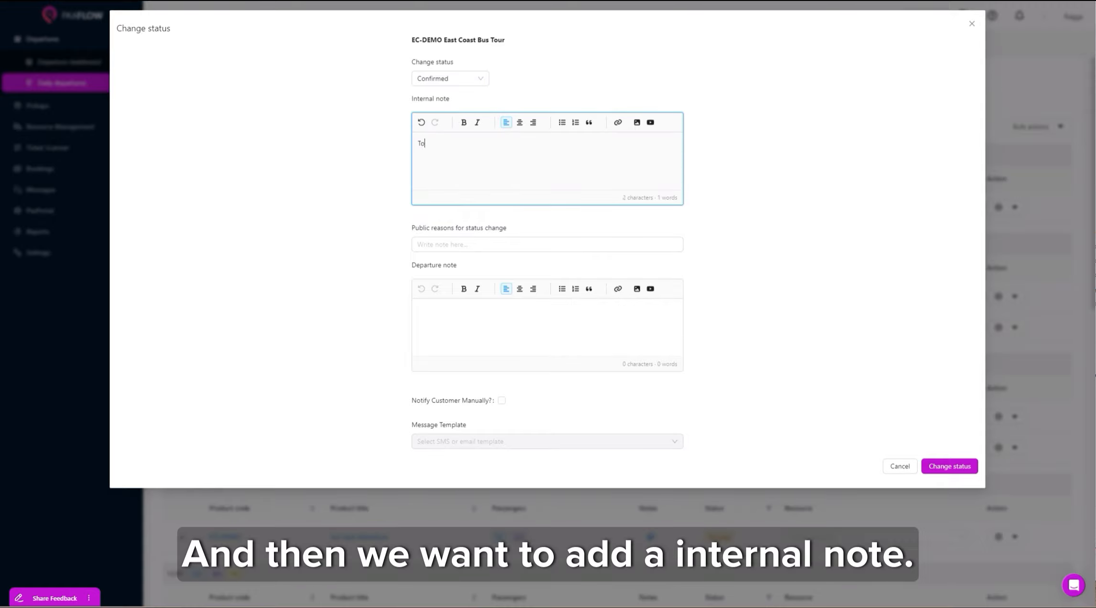
click(430, 244)
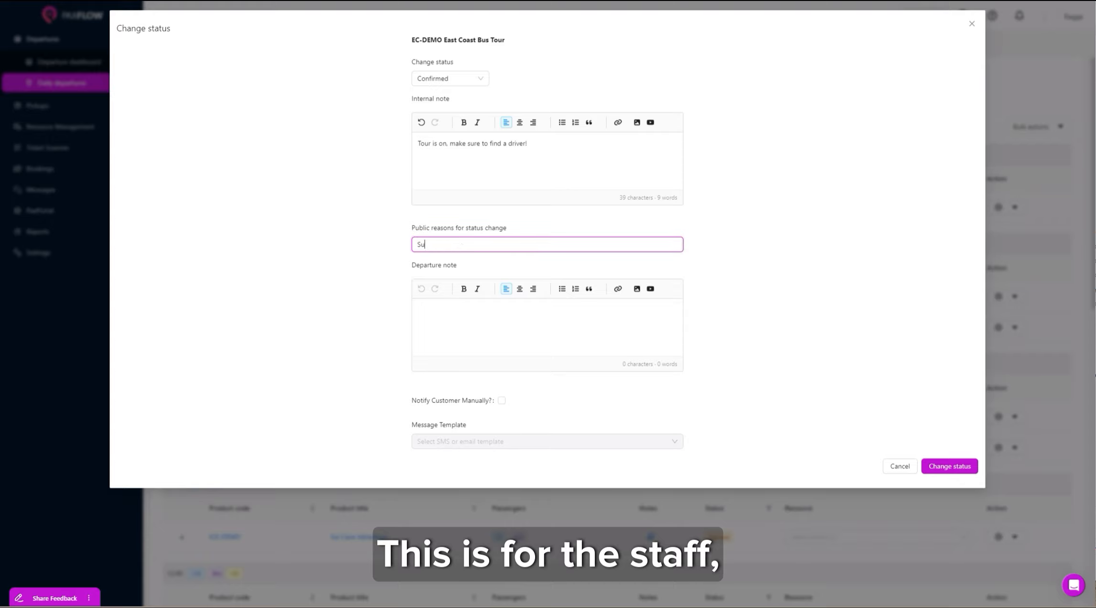
text(Sunny skies and good times ahead!)
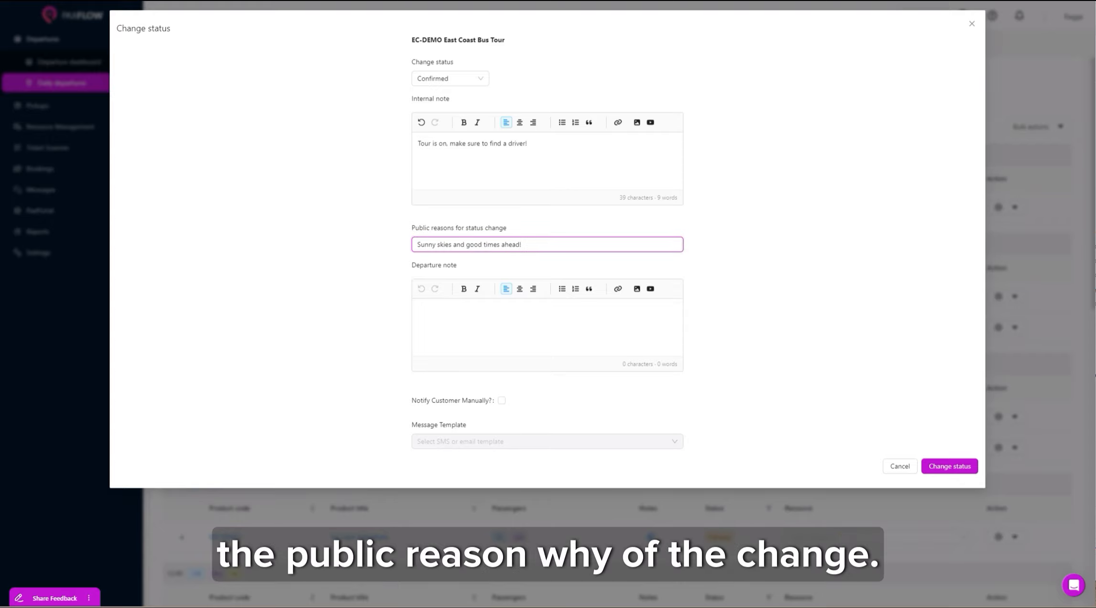
click(466, 320)
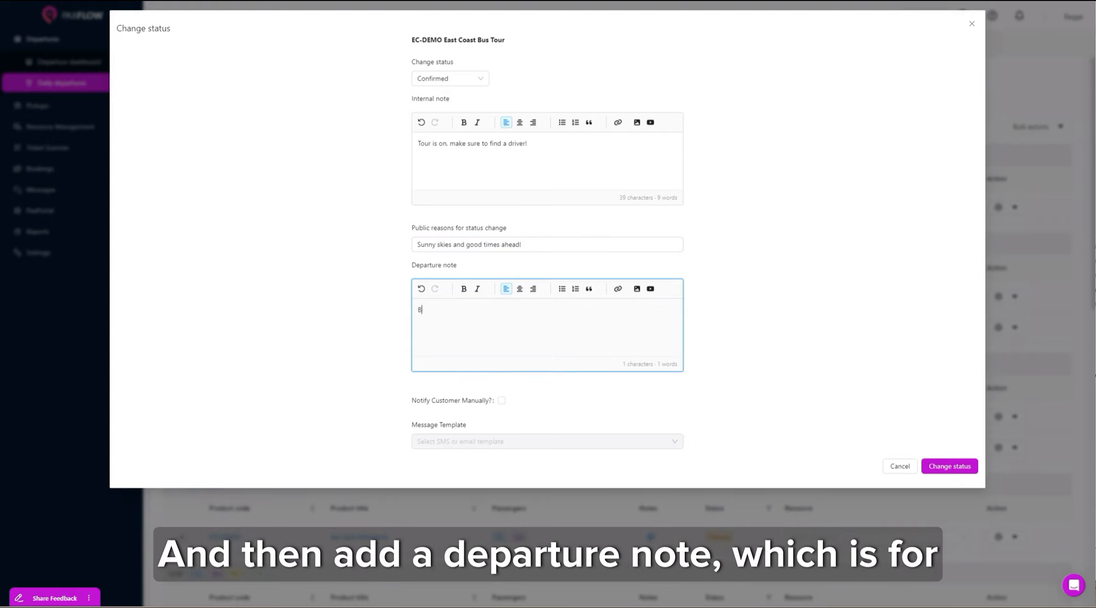
text(Bring a water bottle with you as it can get hot tomorrow.)
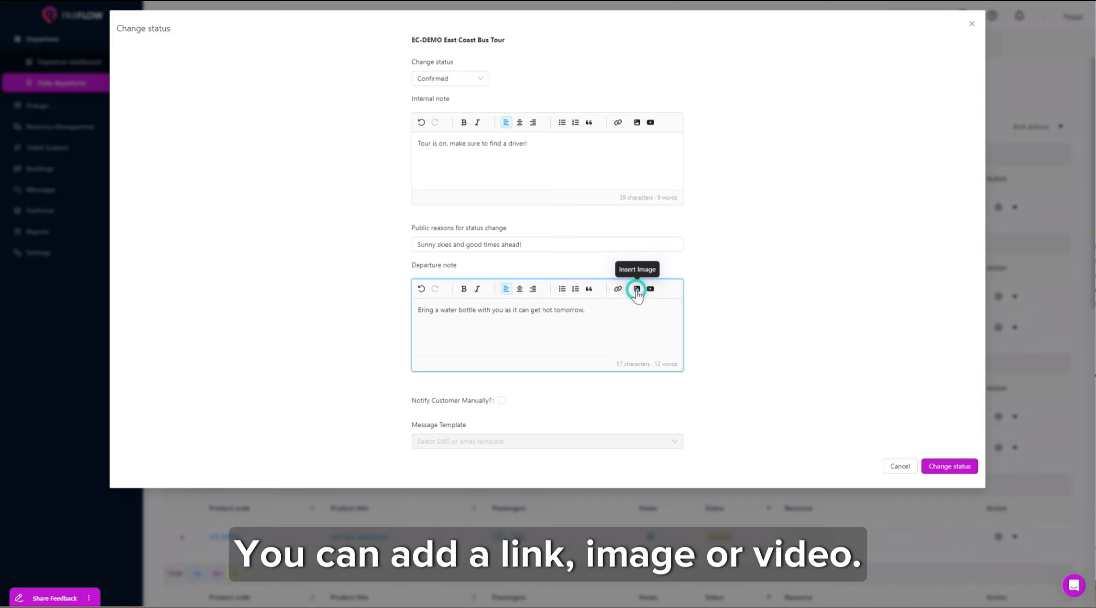
Insert a photo into the departure note and notify customers manually using the tomorrow's tour template.
click(637, 289)
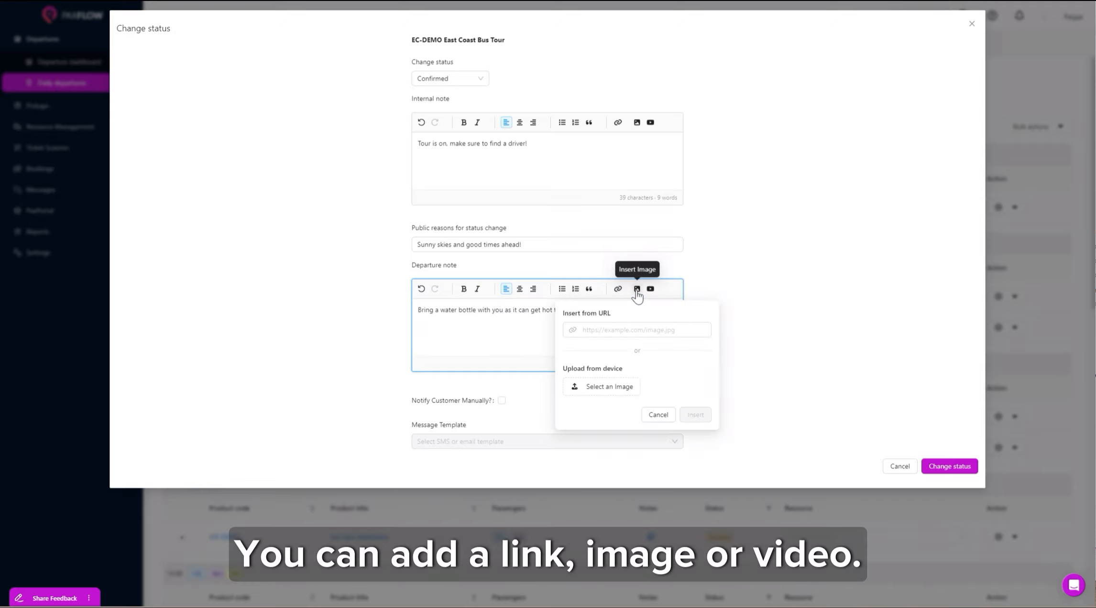
click(624, 386)
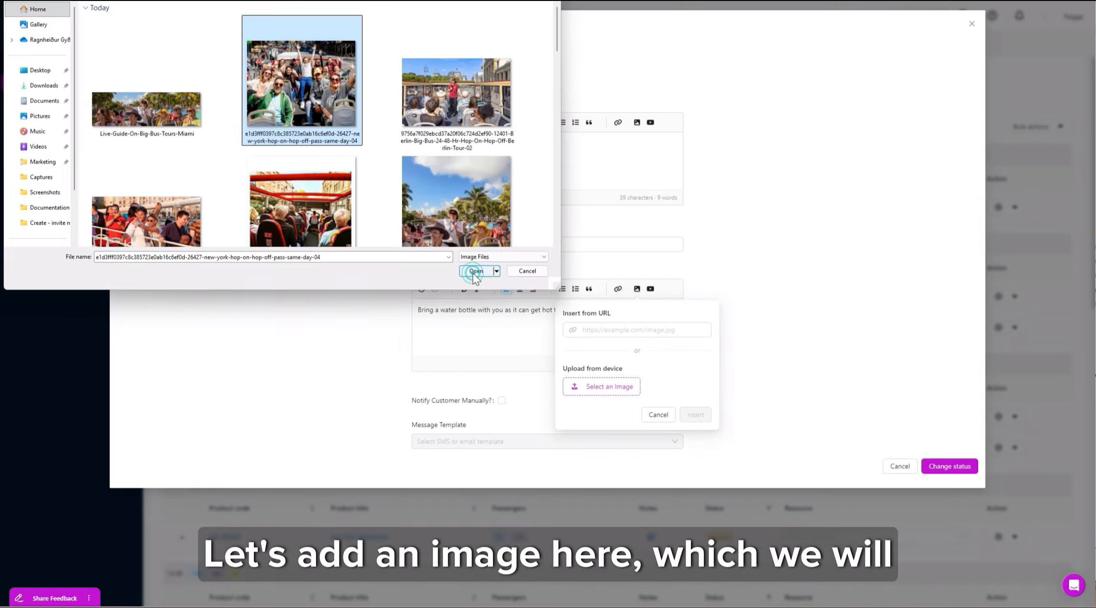
click(474, 272)
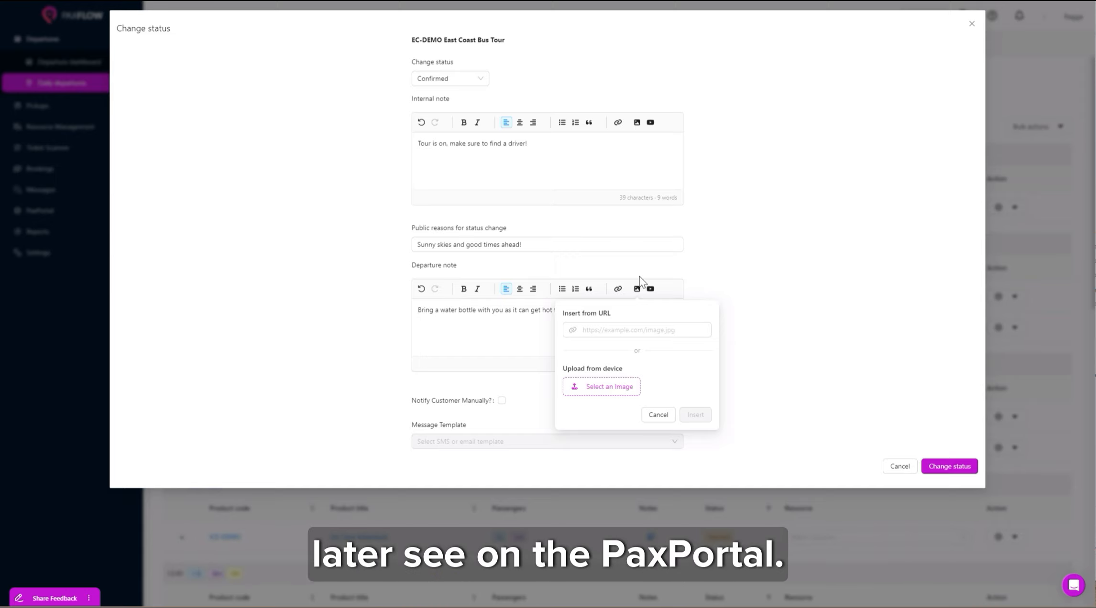
click(696, 414)
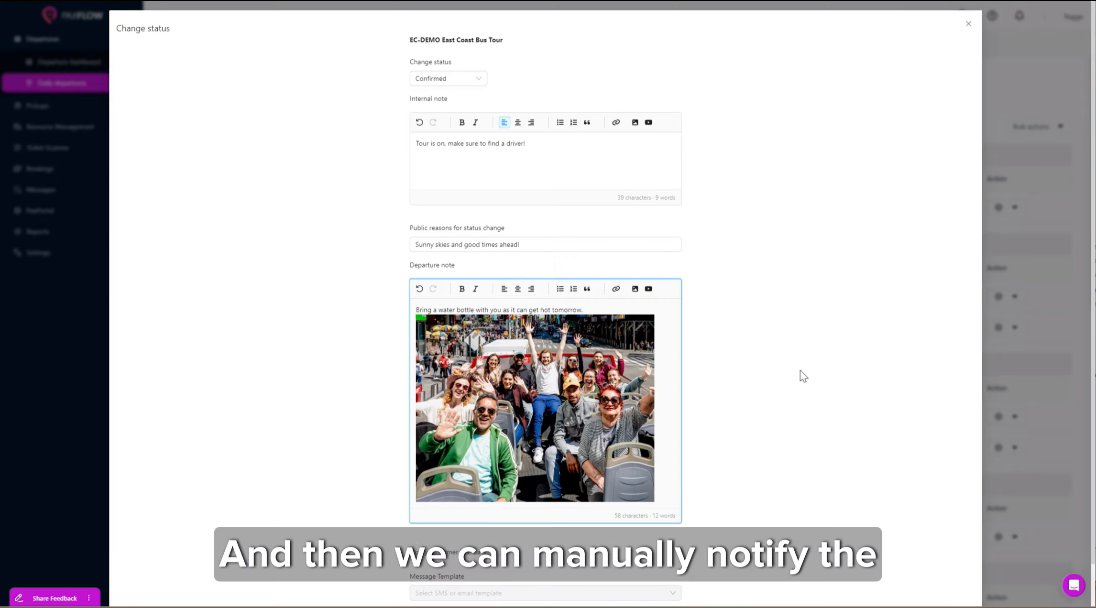
click(498, 507)
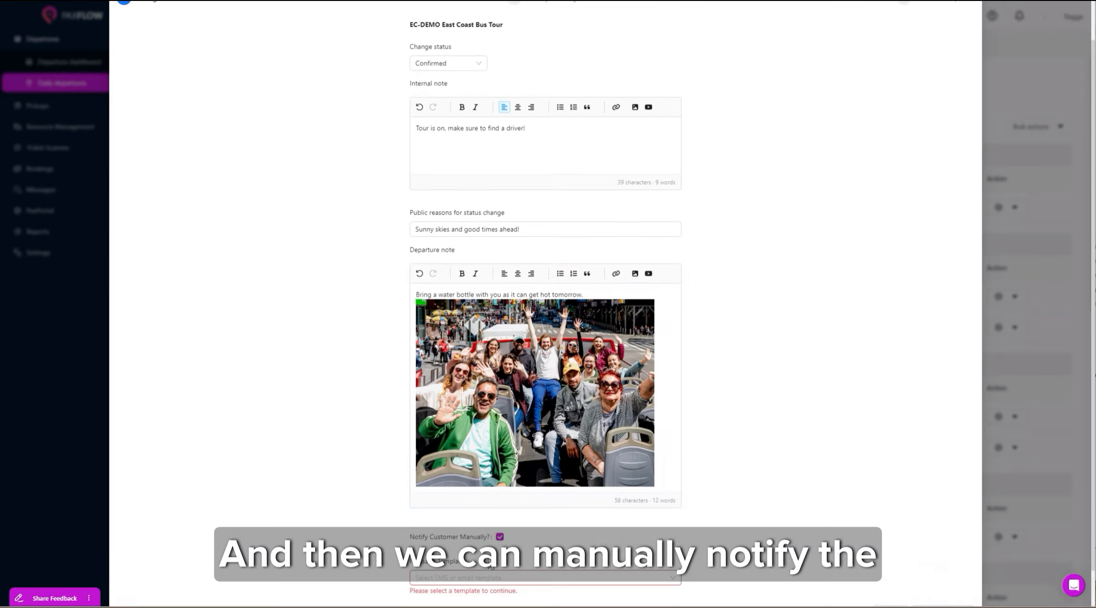
click(498, 578)
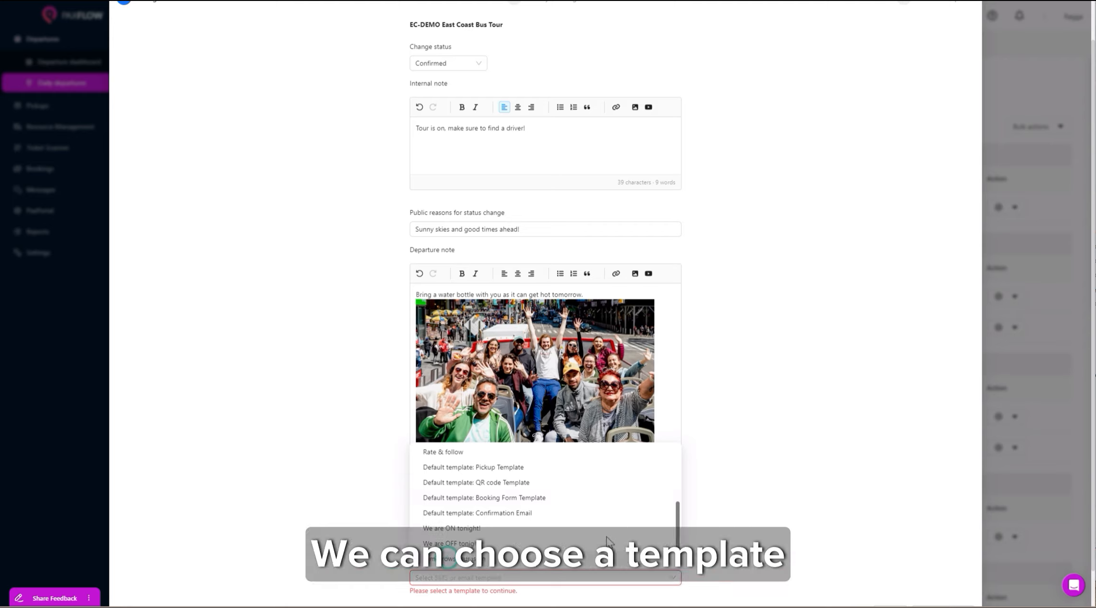
click(478, 559)
Review the tour-is-on email and its recipients, then send it and apply the Confirmed status.
click(966, 578)
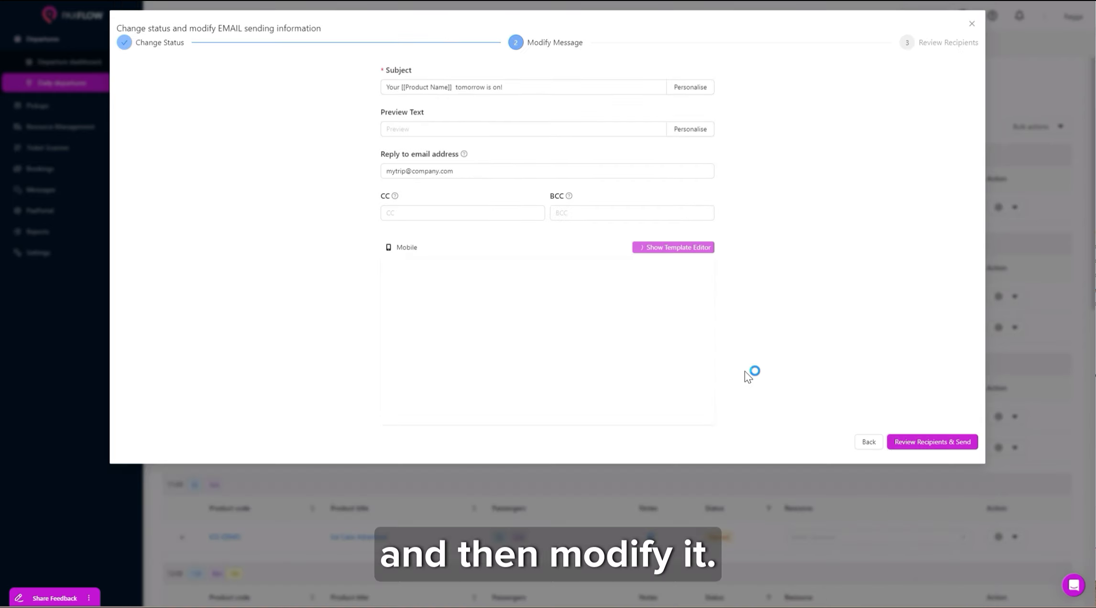
scroll(707, 304, down, 3)
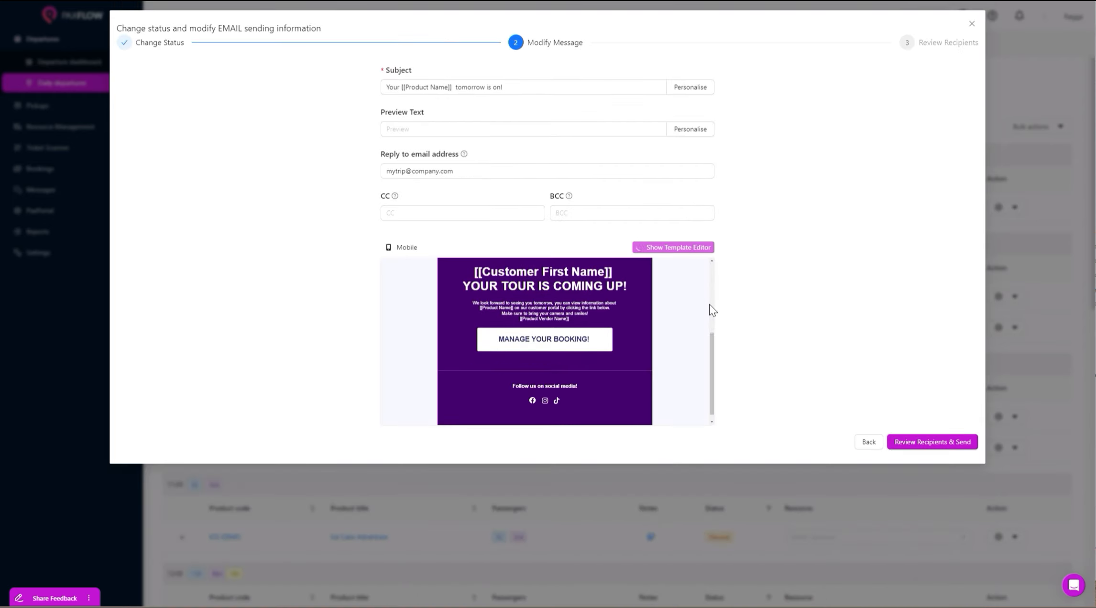
scroll(711, 305, up, 1)
scroll(710, 304, up, 3)
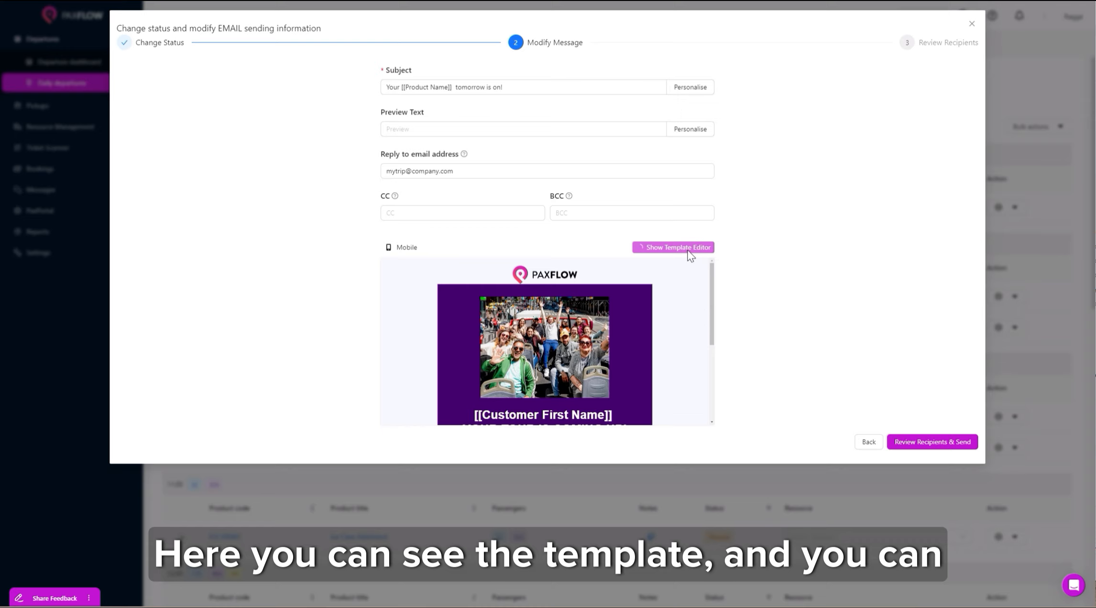
click(926, 444)
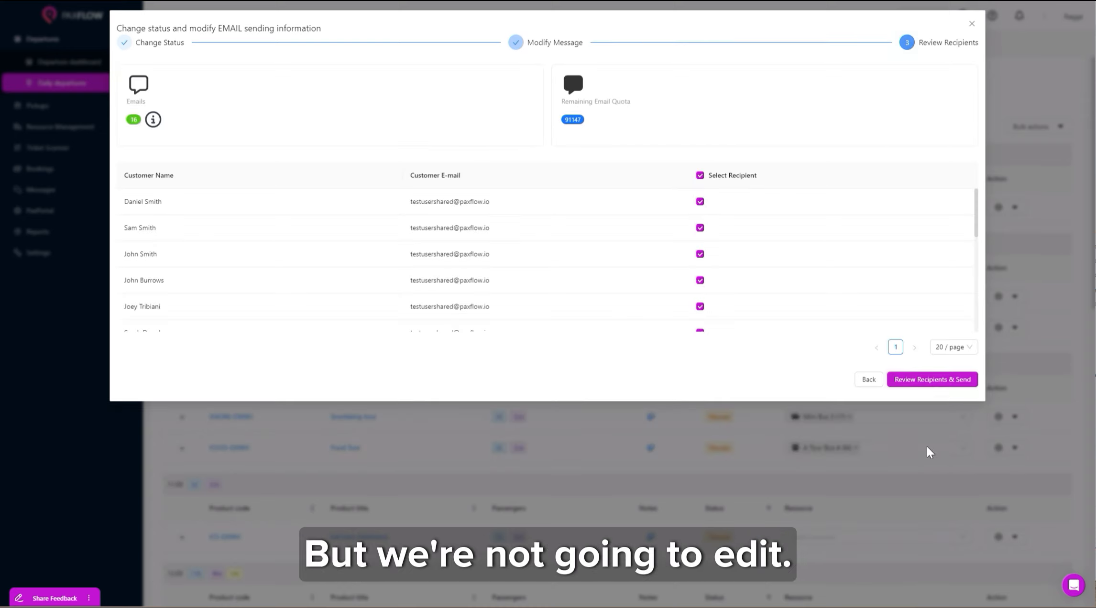
click(922, 380)
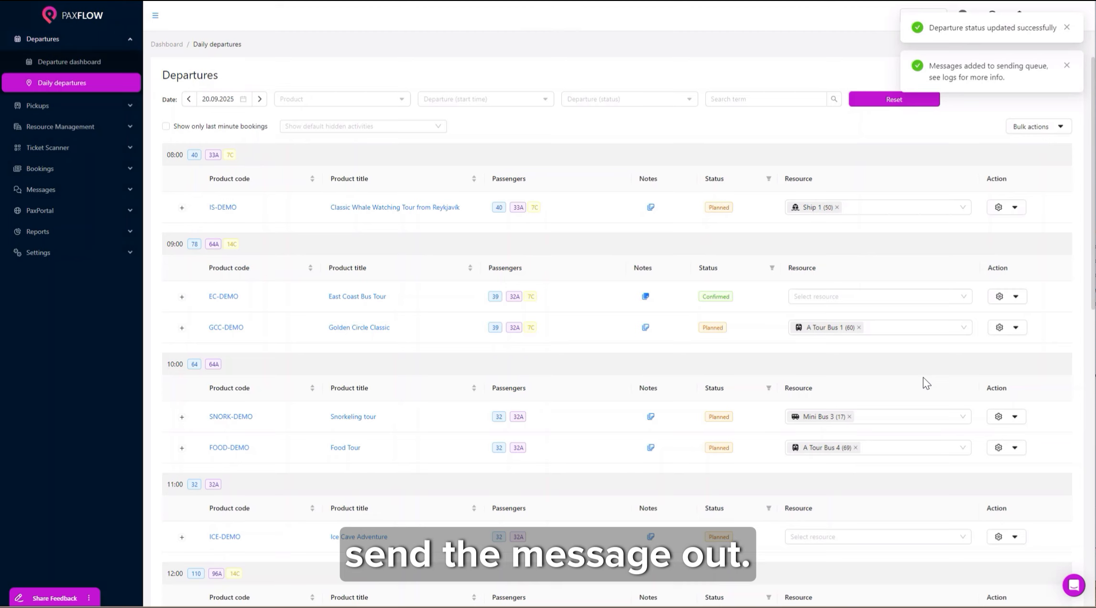
Dismiss the notifications, check the internal note, and assign A Tour Bus 3 to the East Coast Bus Tour.
click(1067, 27)
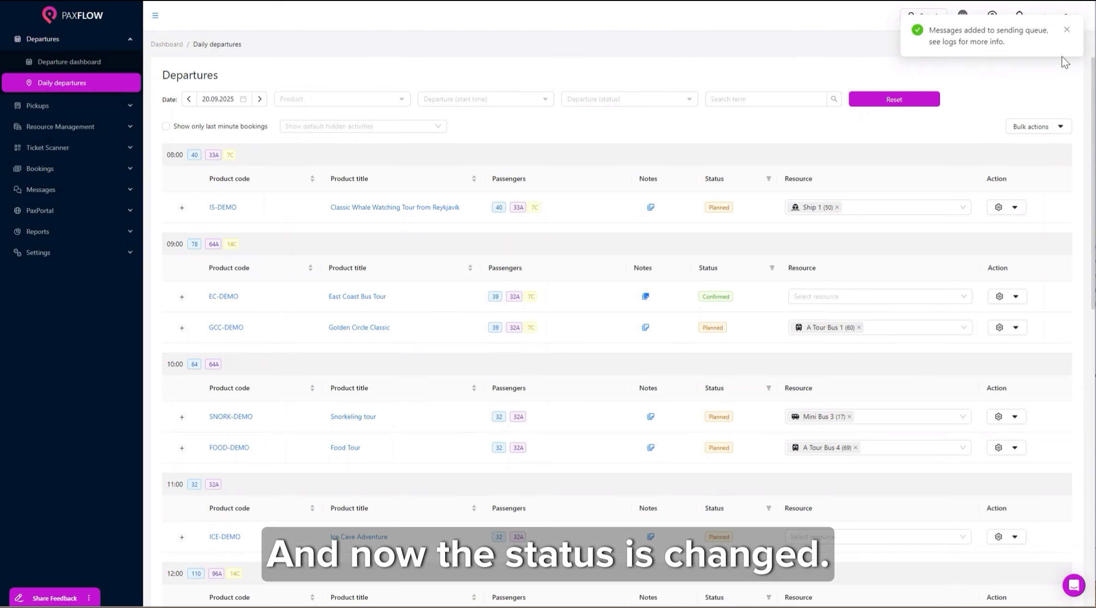
click(1067, 29)
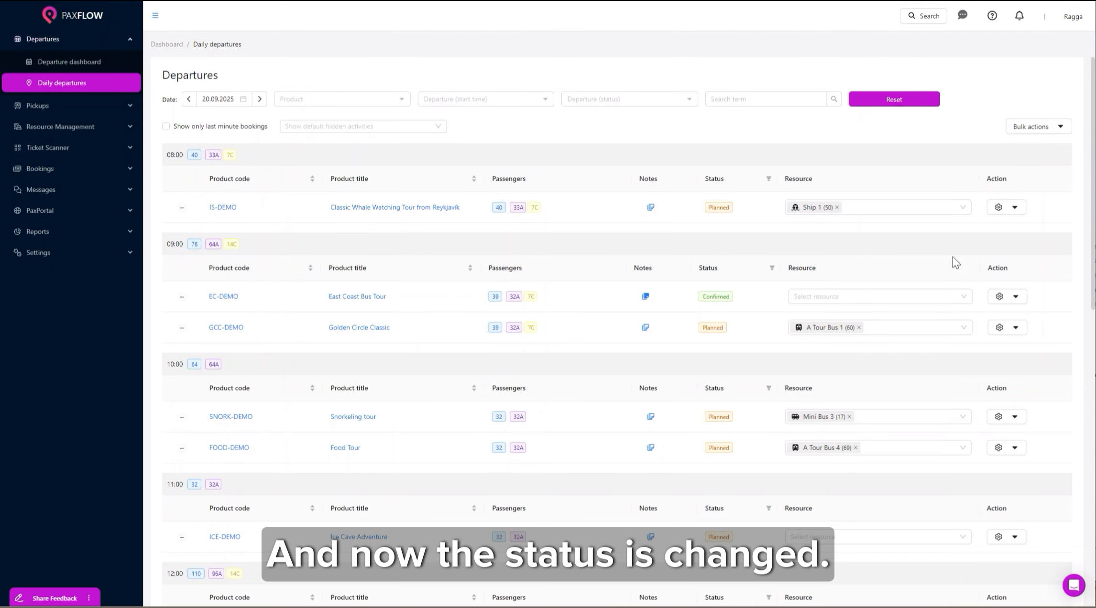
click(646, 295)
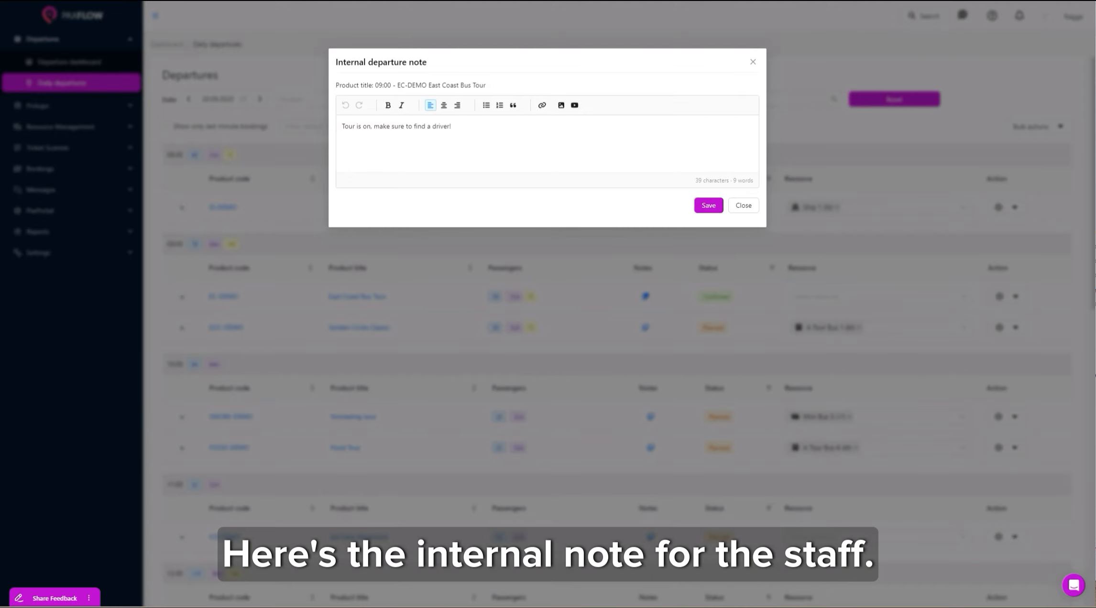
click(742, 206)
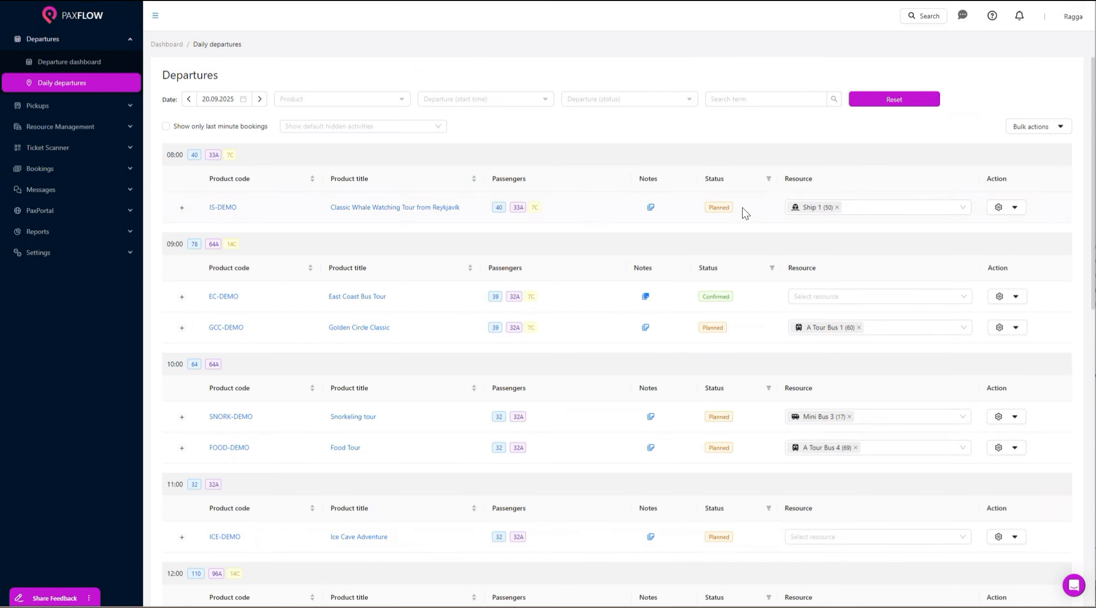
click(847, 296)
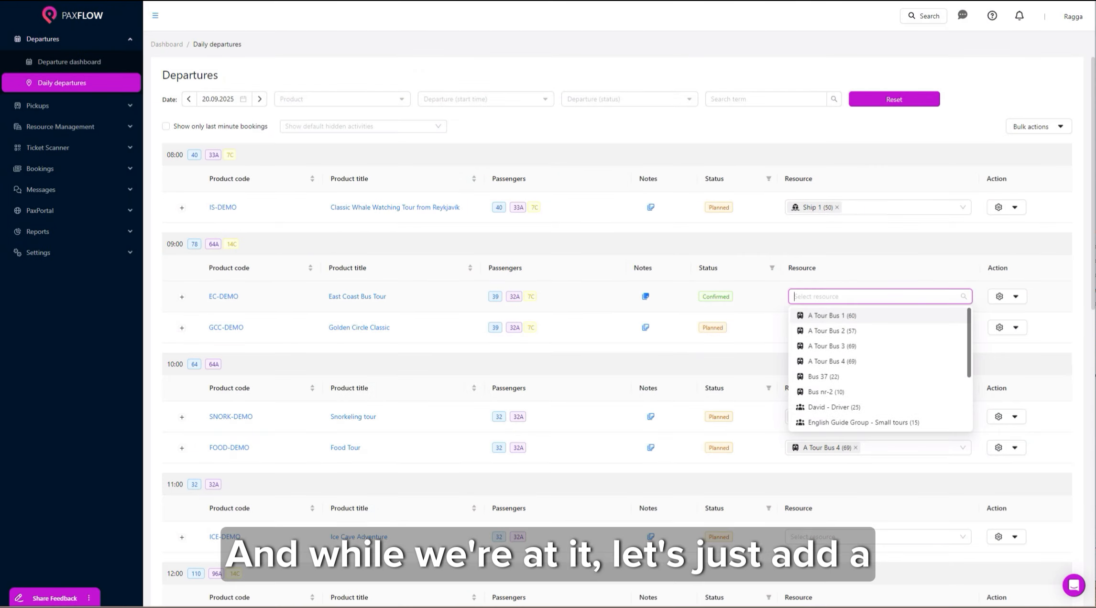
click(844, 346)
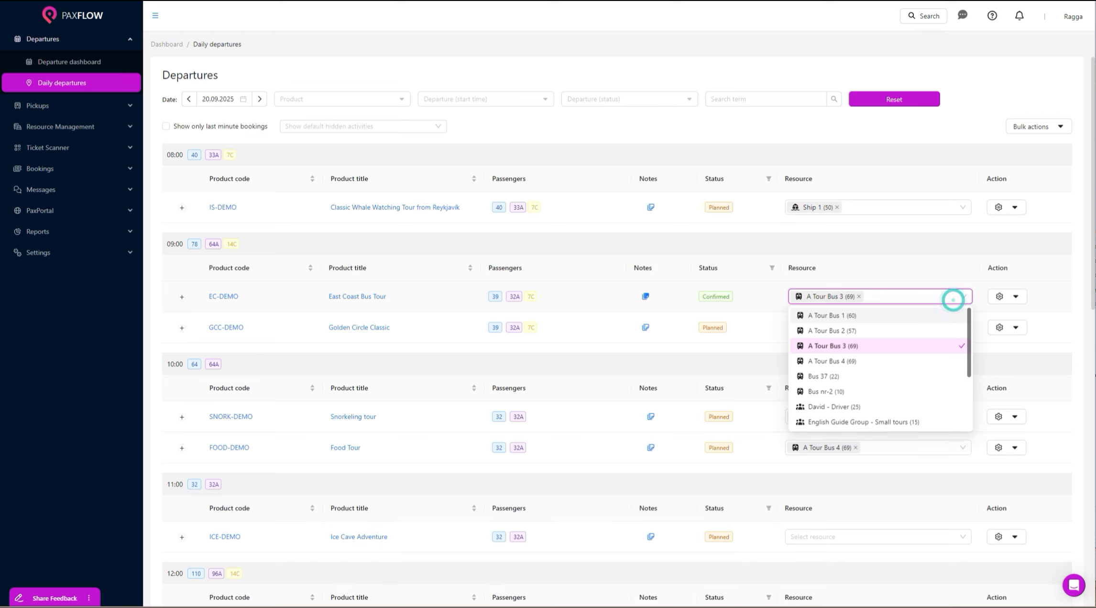
click(951, 296)
Assign A Tour Bus 3 to all the departure's bookings, then open the Bus Hostel booking in PaxPortal.
click(181, 297)
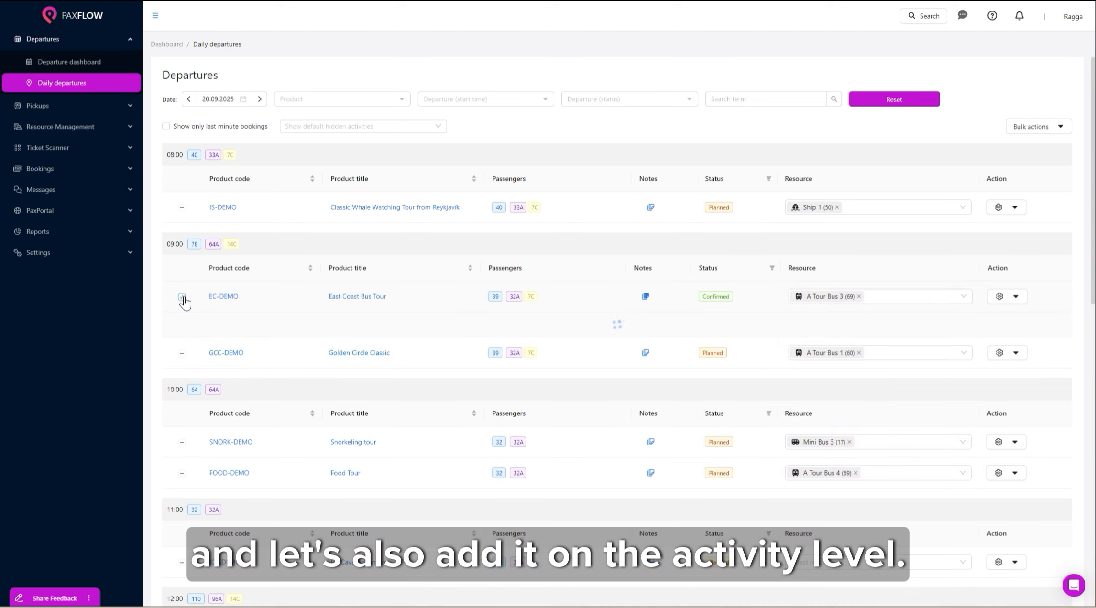
click(269, 329)
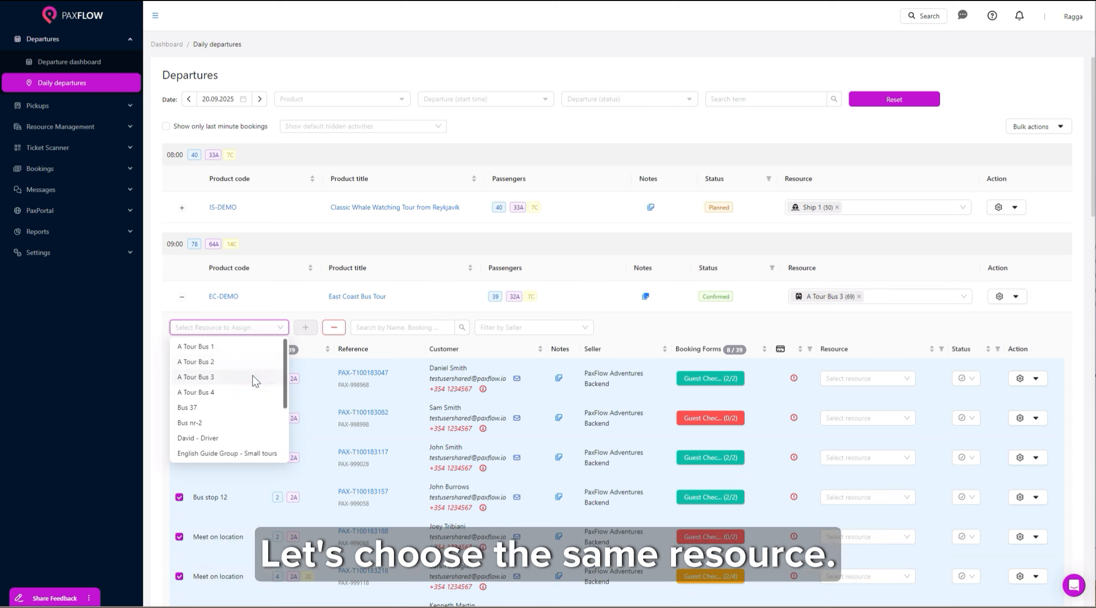
click(252, 376)
click(307, 329)
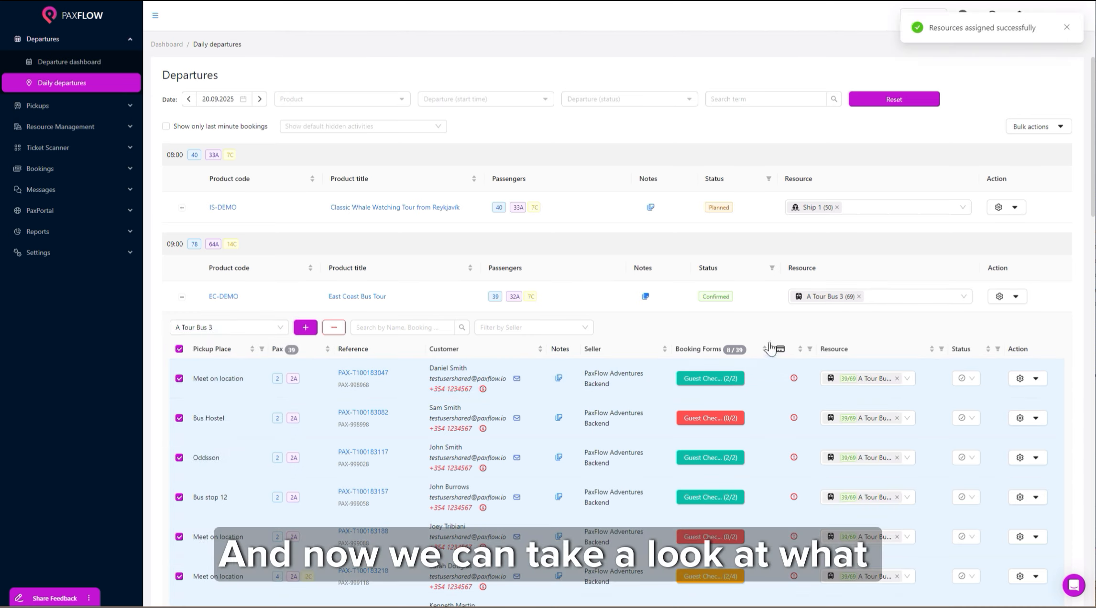
click(1035, 419)
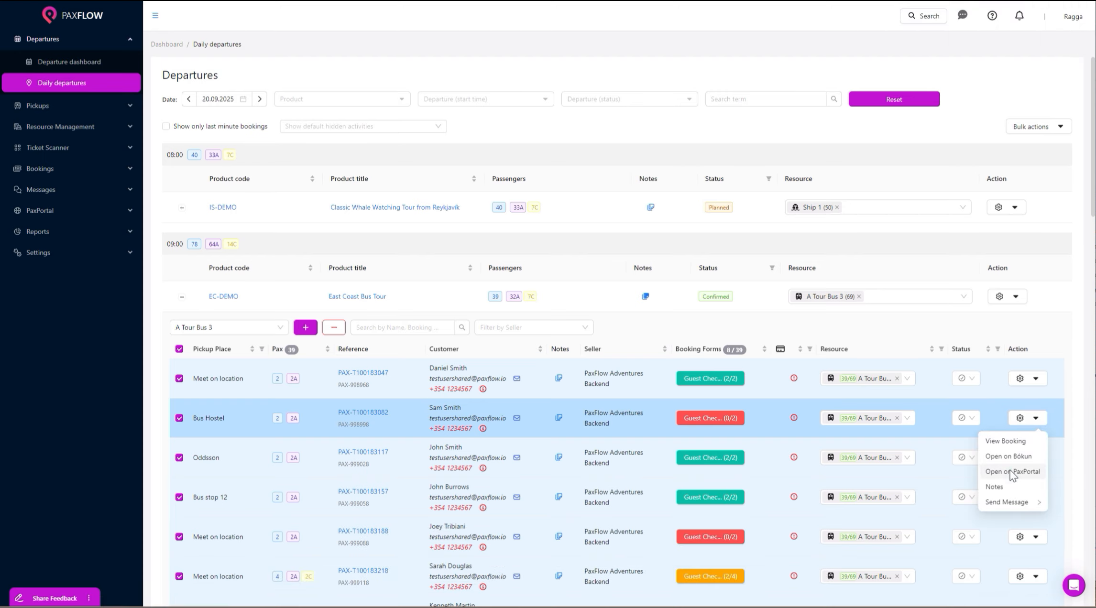
click(1013, 471)
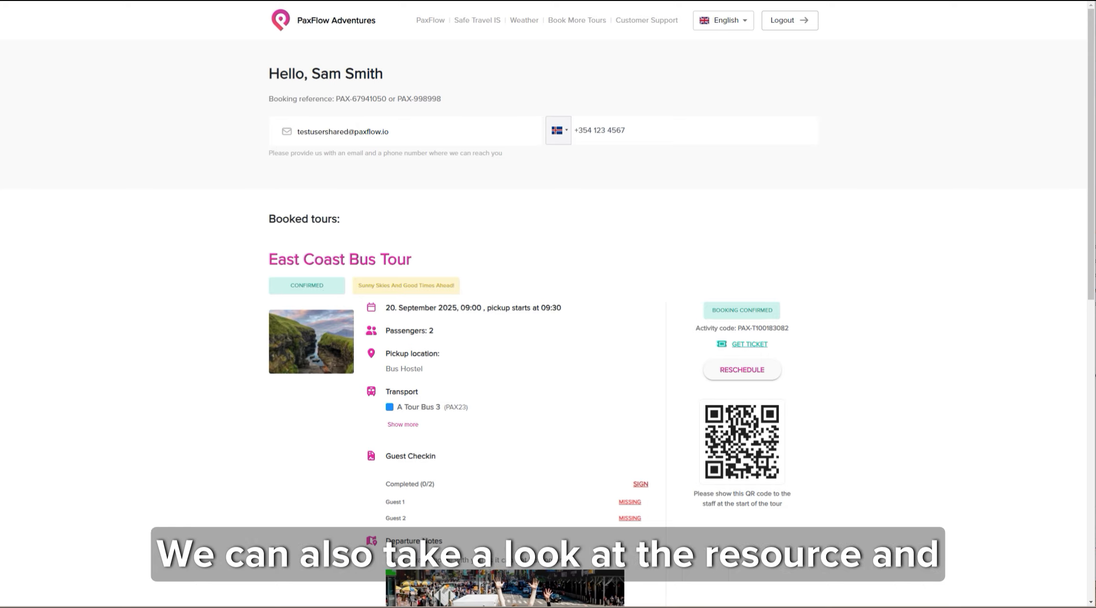
Expand and collapse the bus details under Transport, then scroll through the Bus Hostel booking page.
click(405, 426)
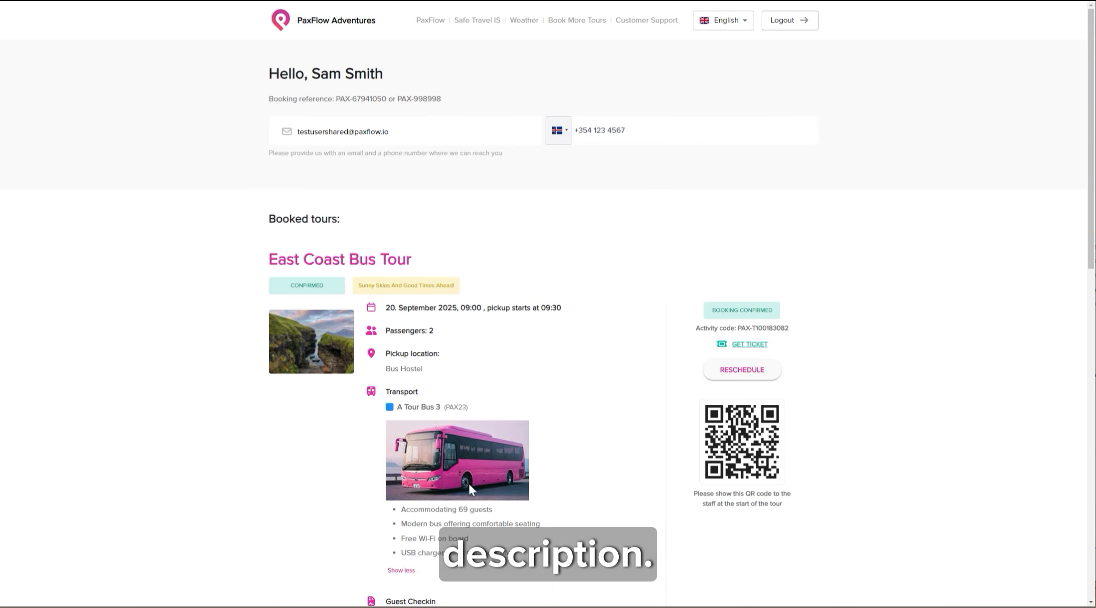
click(401, 571)
scroll(517, 456, down, 4)
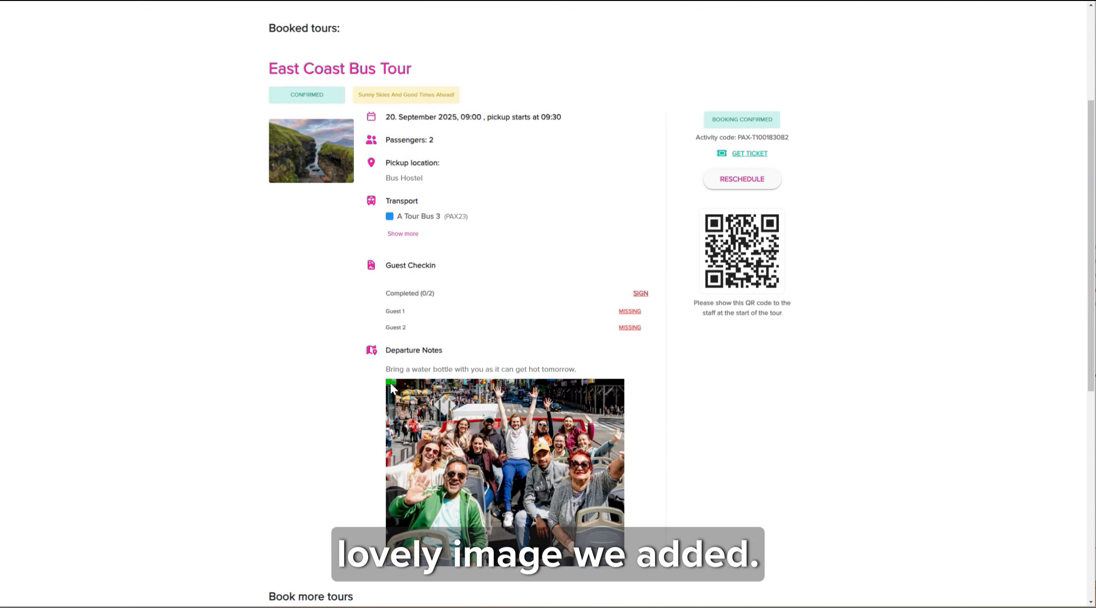
scroll(553, 452, down, 5)
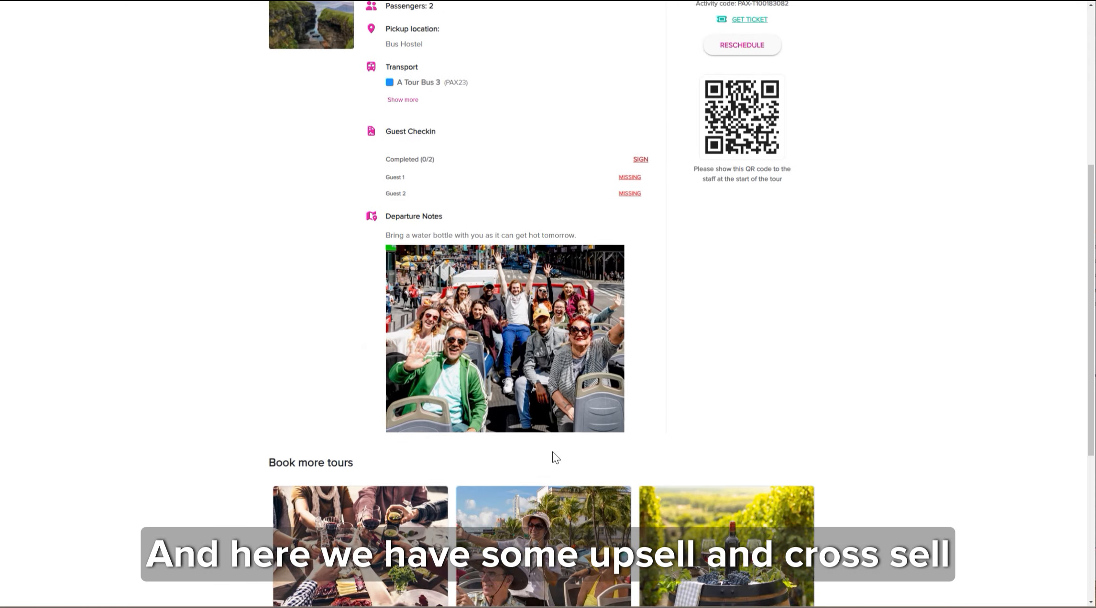
scroll(555, 449, down, 3)
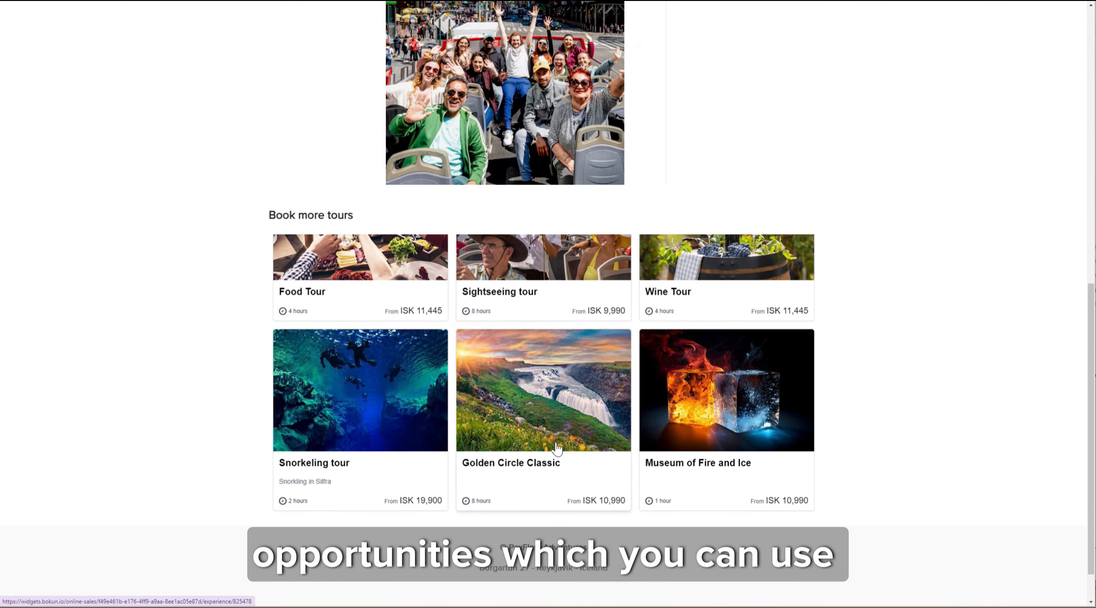
scroll(550, 413, up, 12)
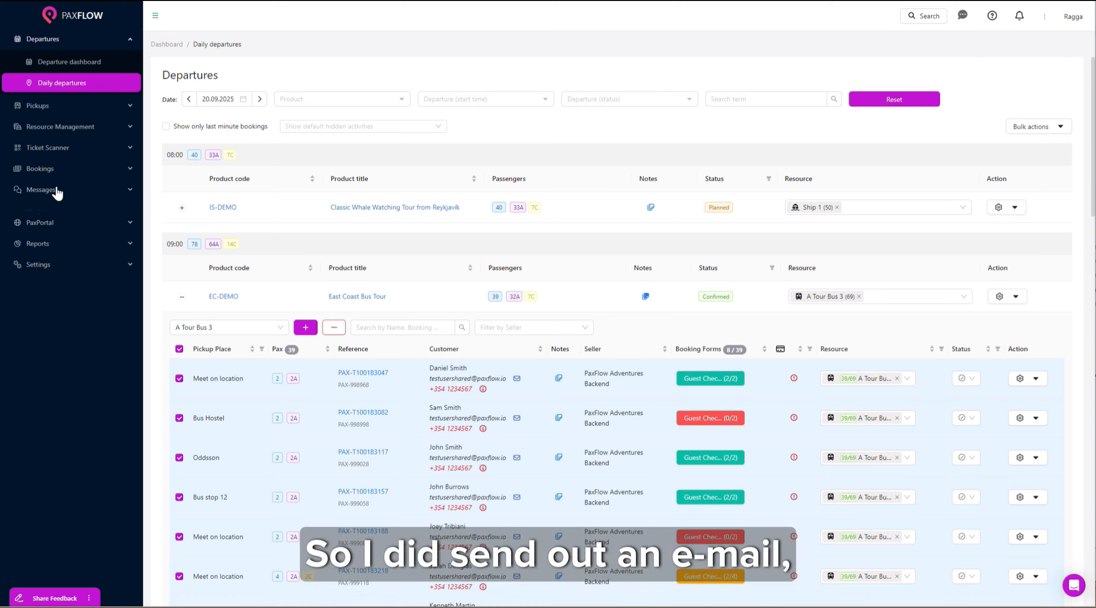
Turn on automation for the 'Tomorrows tour is on' template, targeting all Products in Bokun.
click(57, 191)
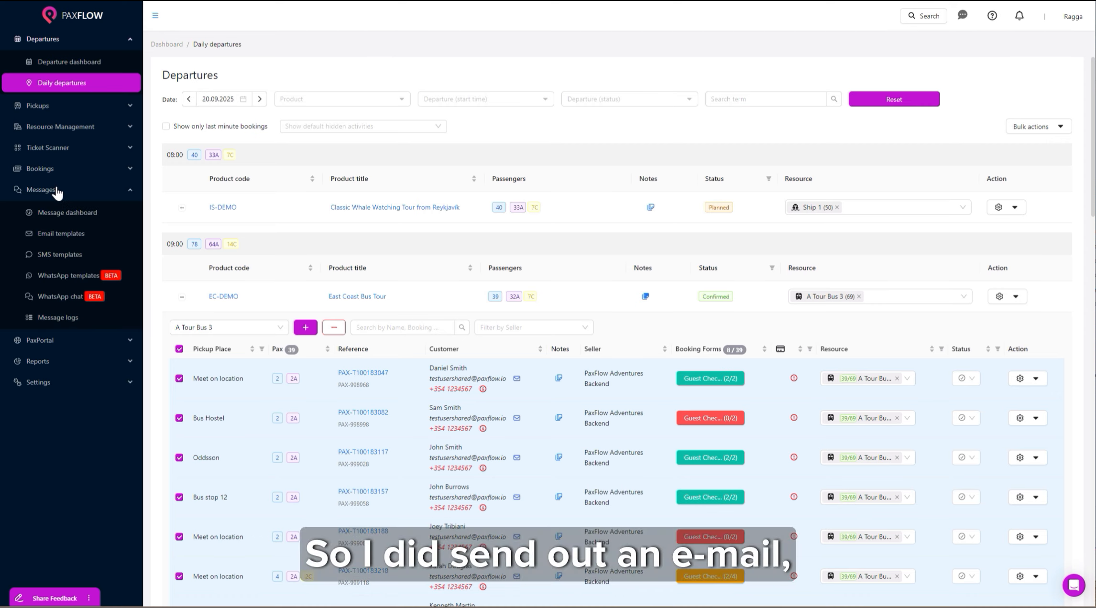
click(64, 235)
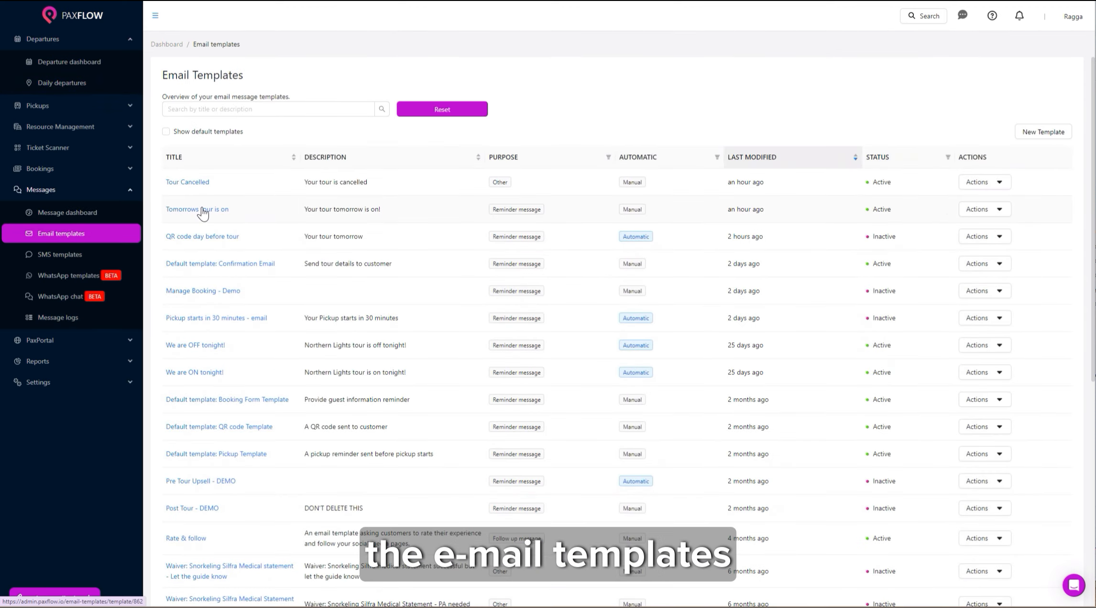
click(201, 210)
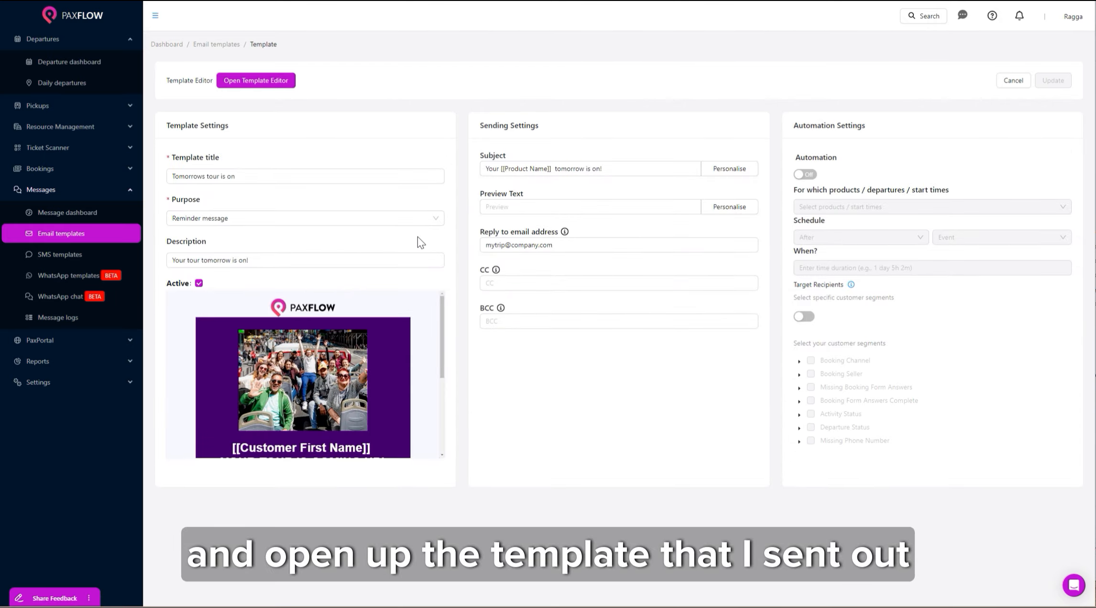
click(805, 174)
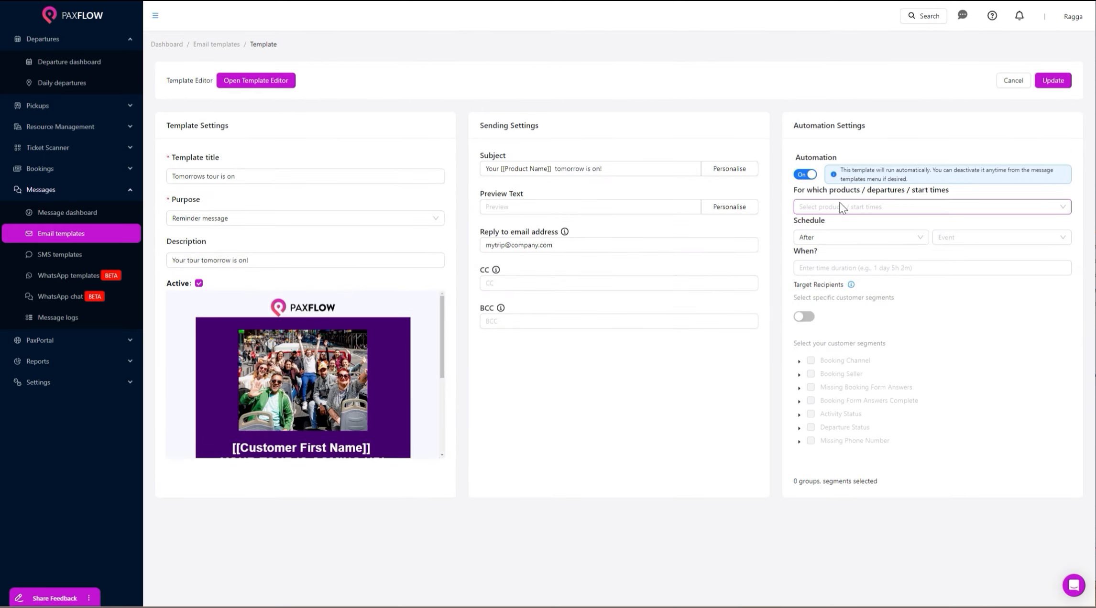
click(841, 206)
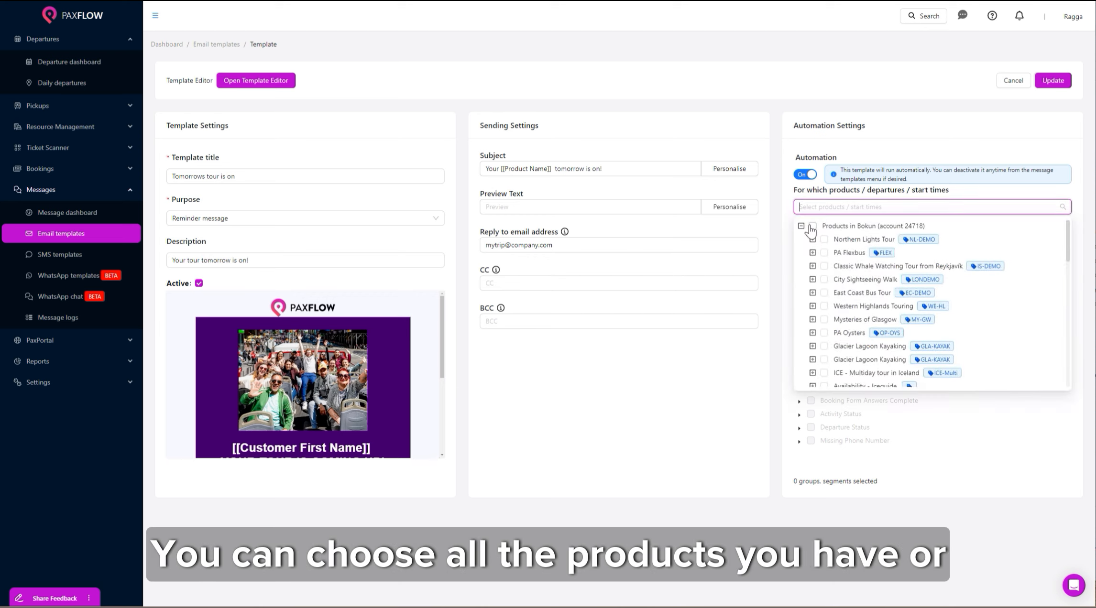
click(811, 226)
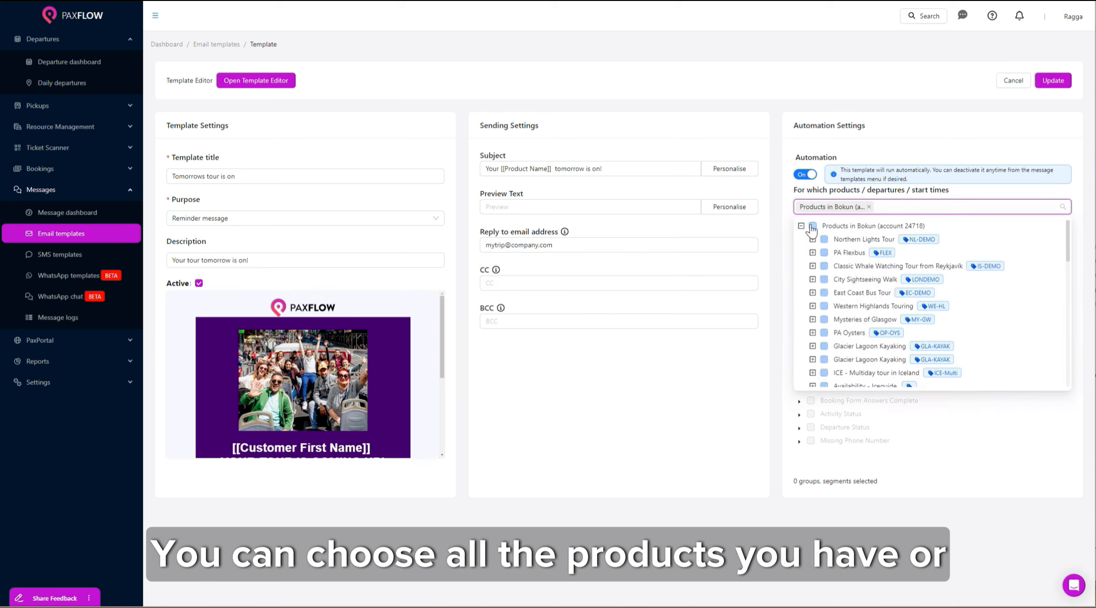
click(1065, 414)
Trigger it On Departure confirmed for Confirmed activity status only, and save with Update.
click(900, 237)
click(872, 255)
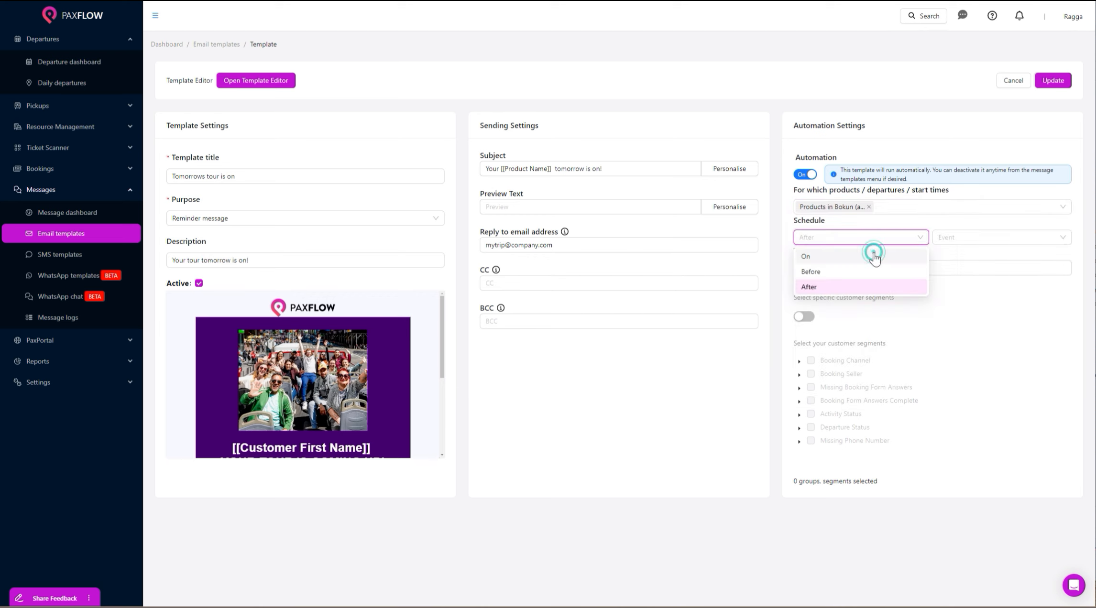
click(1002, 241)
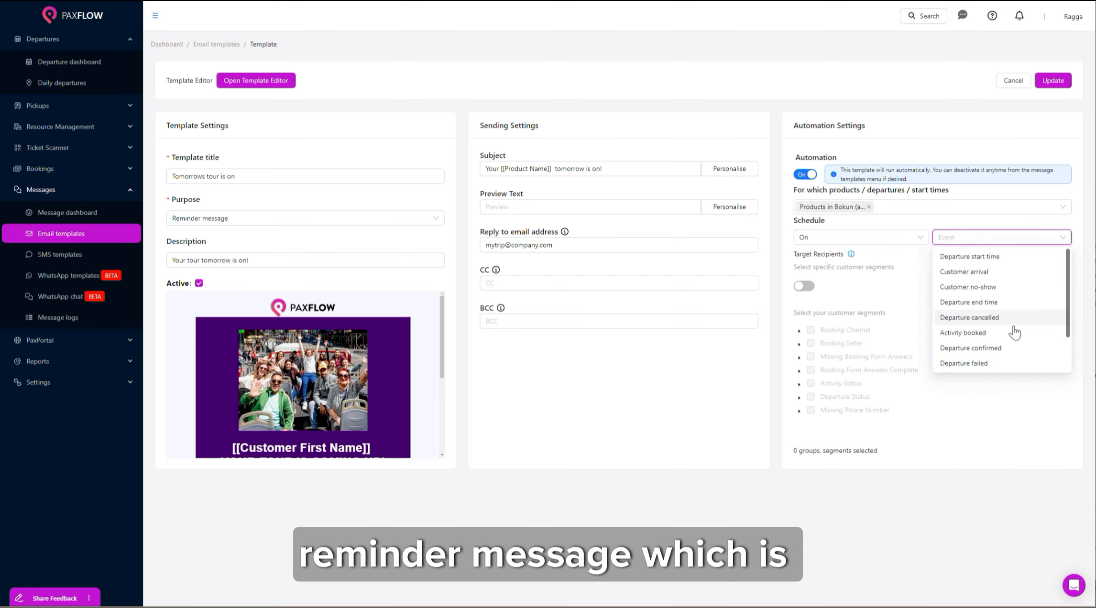
scroll(1009, 347, down, 2)
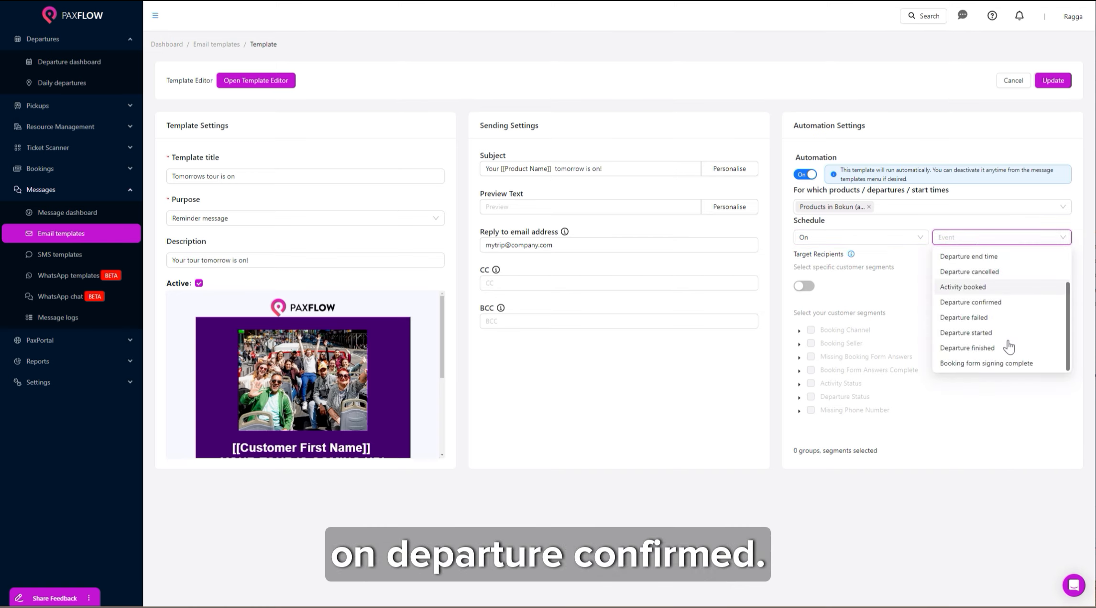
click(1008, 303)
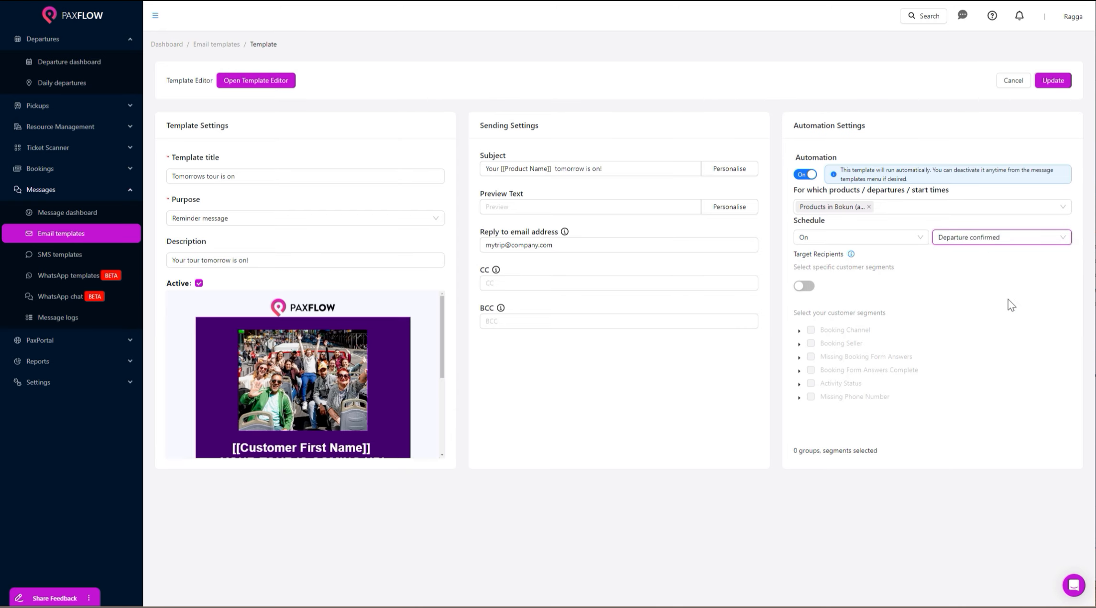
click(804, 286)
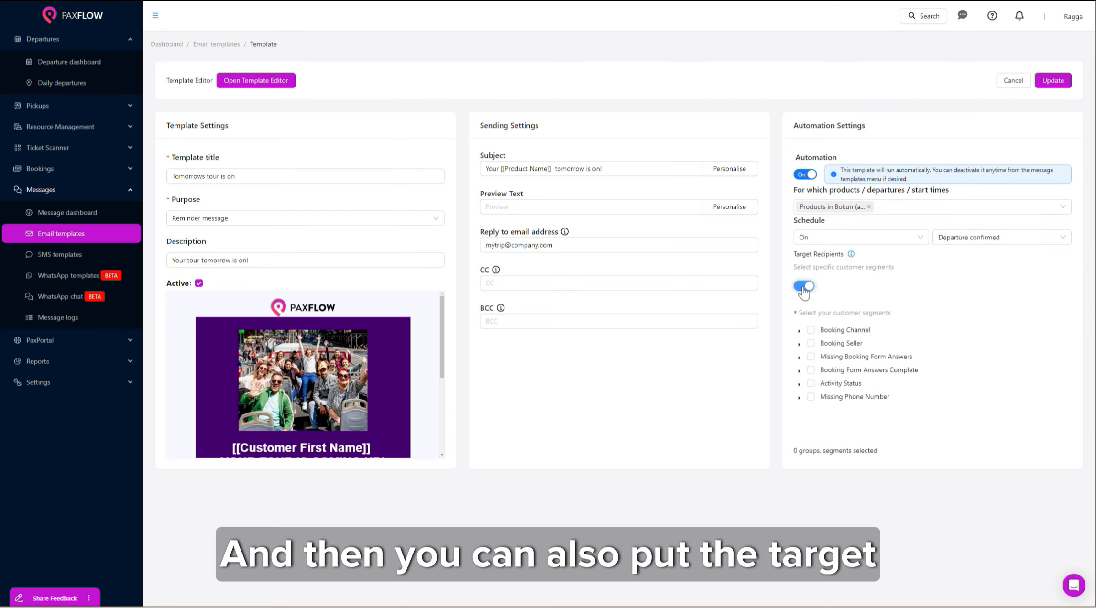
click(804, 383)
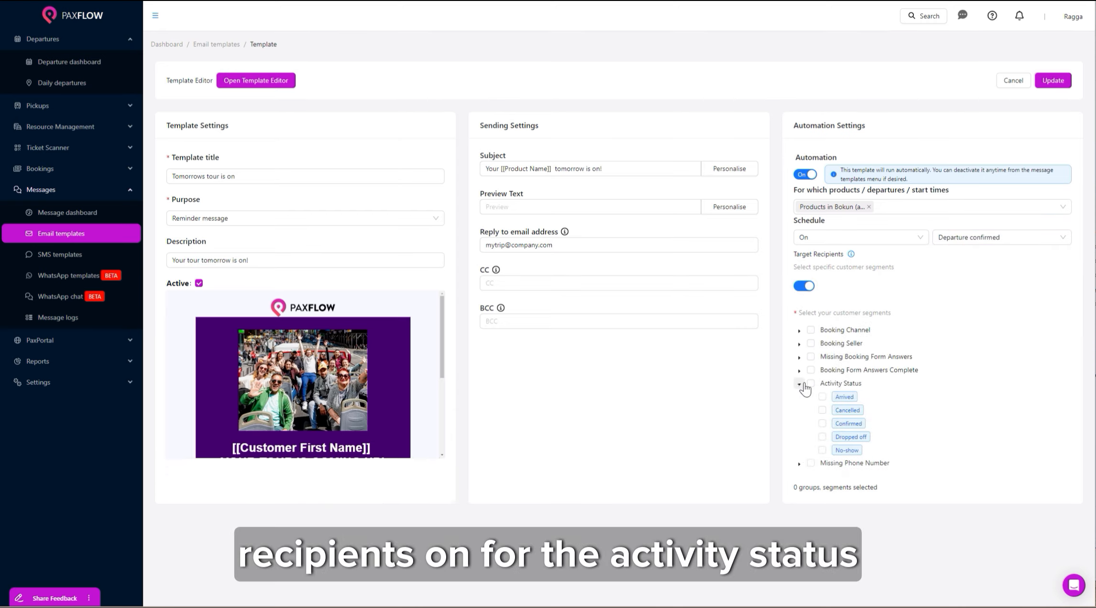
click(822, 425)
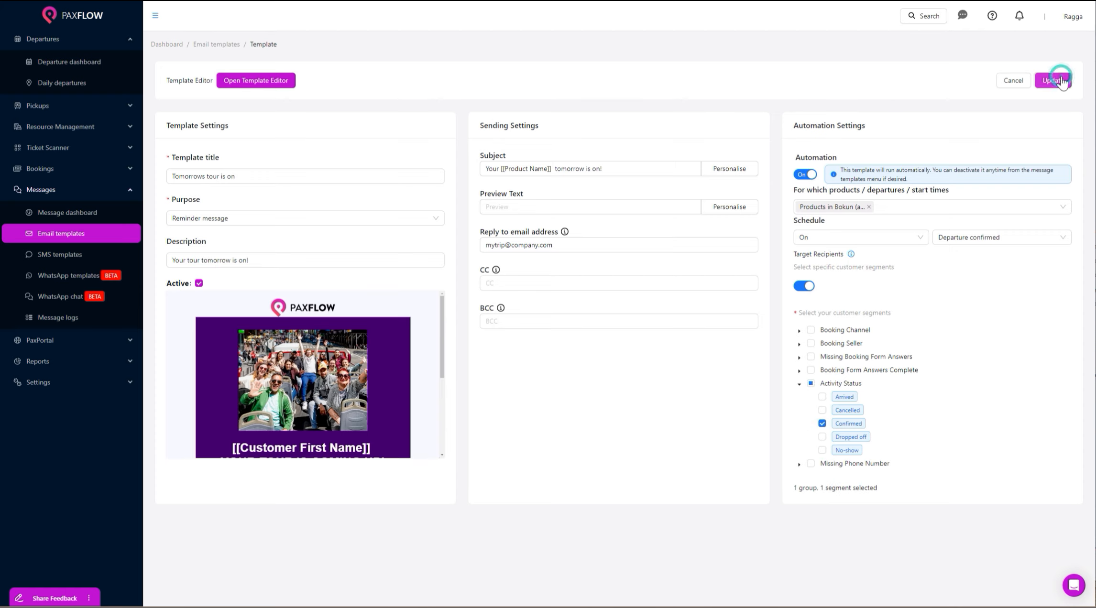
click(1057, 81)
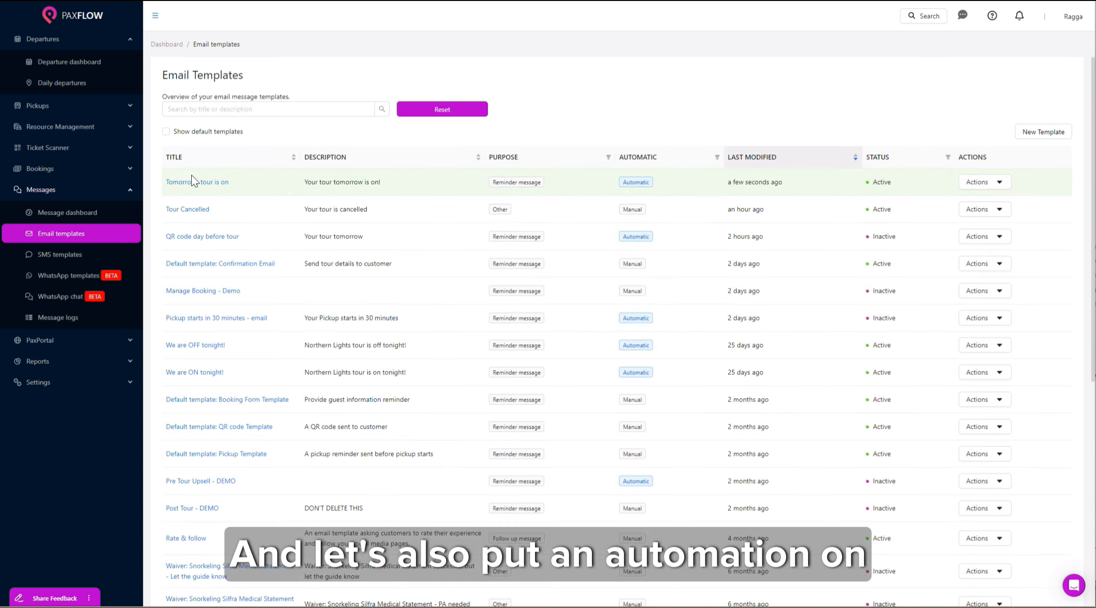
Turn on automation for the 'Tour Cancelled' template, targeting all Products in Bokun.
click(199, 210)
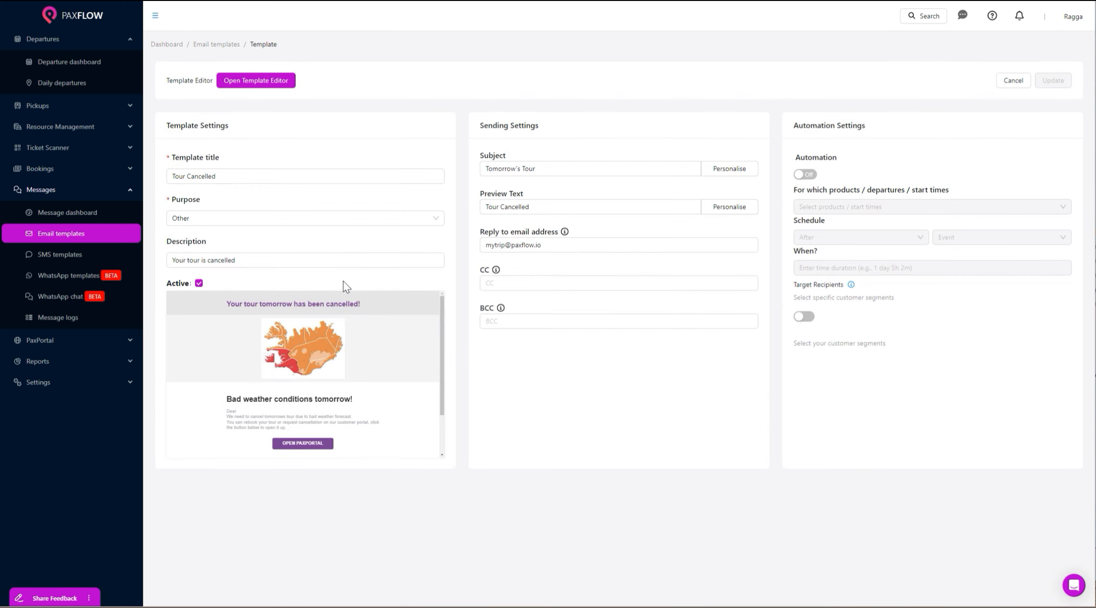
click(808, 174)
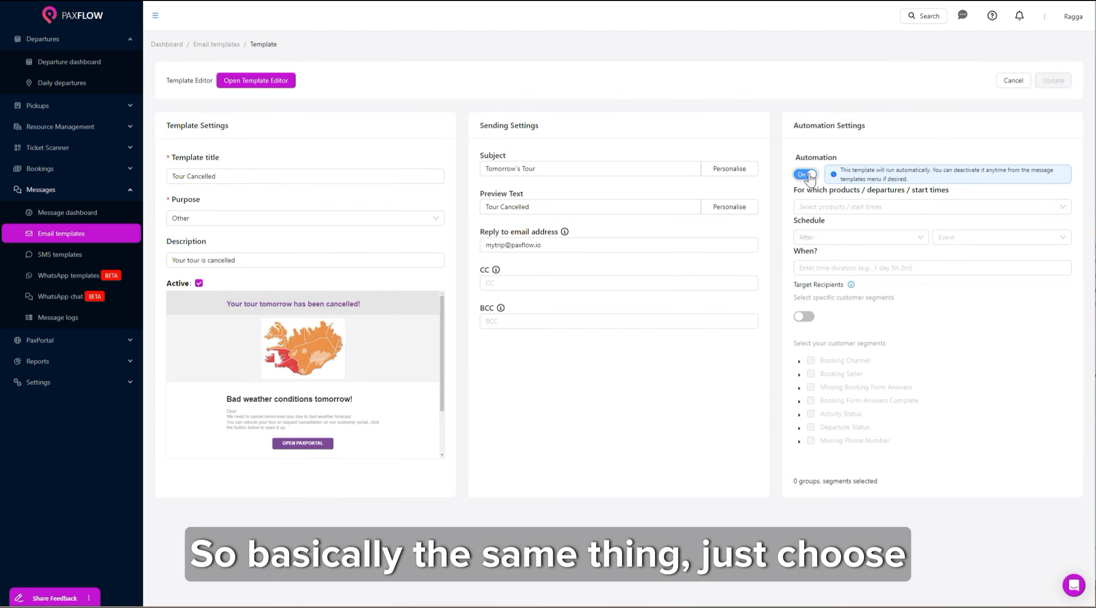
click(816, 206)
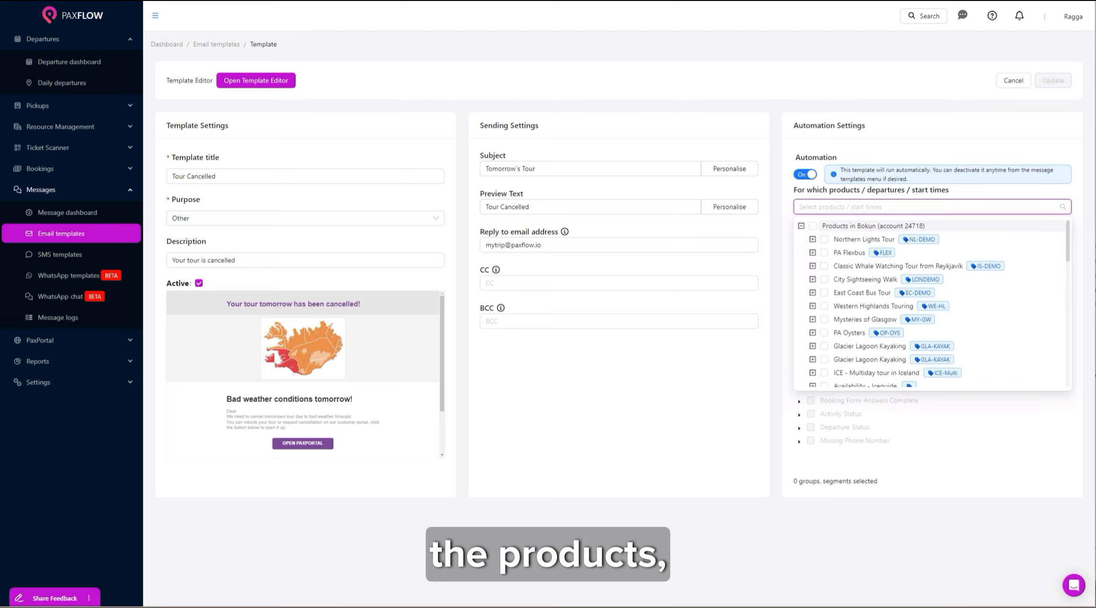
click(812, 226)
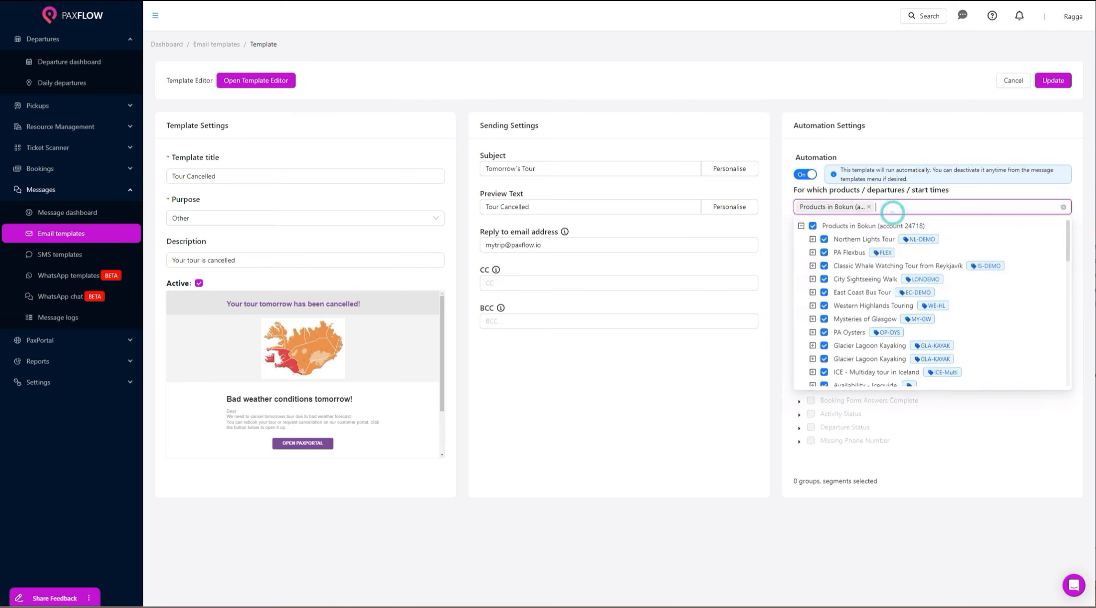
click(889, 211)
Trigger it On Departure cancelled for Cancelled activity status only, and save with Update.
click(870, 242)
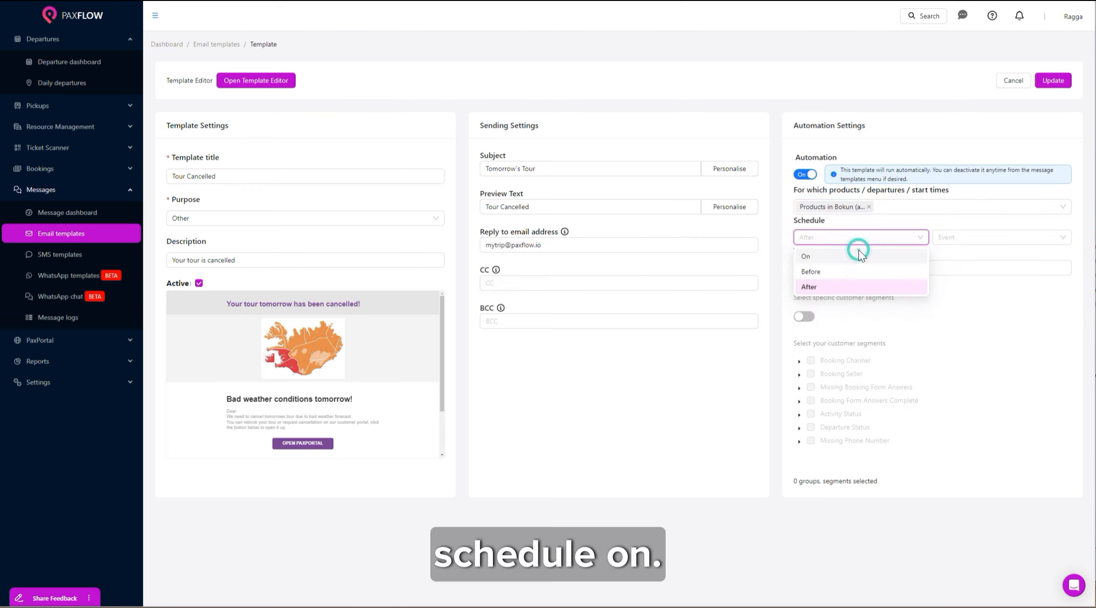
click(856, 257)
click(970, 238)
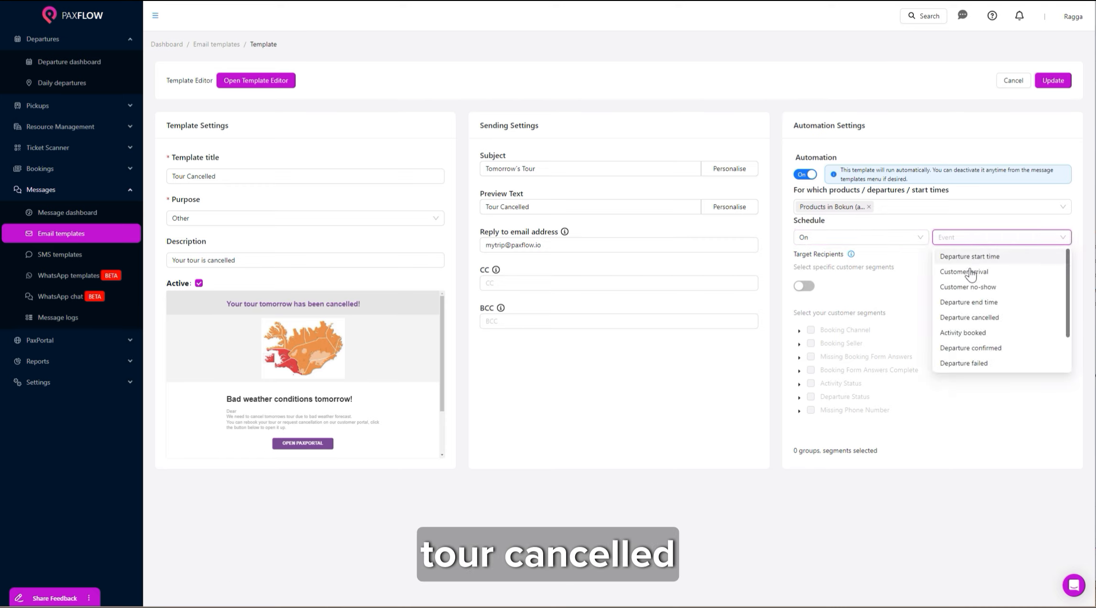
click(969, 317)
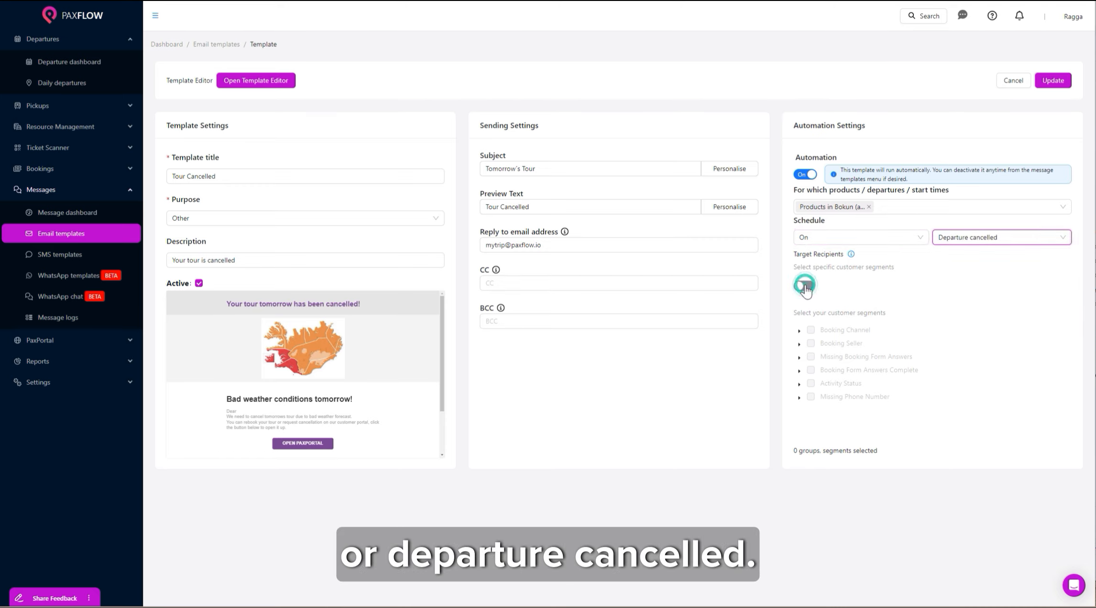
click(805, 286)
click(799, 386)
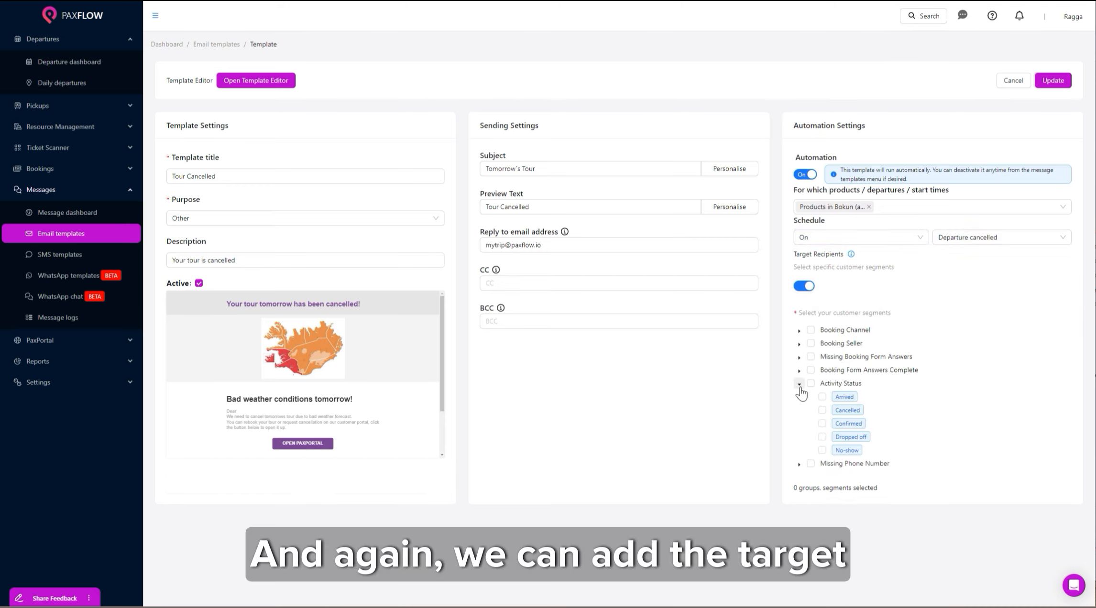
click(822, 411)
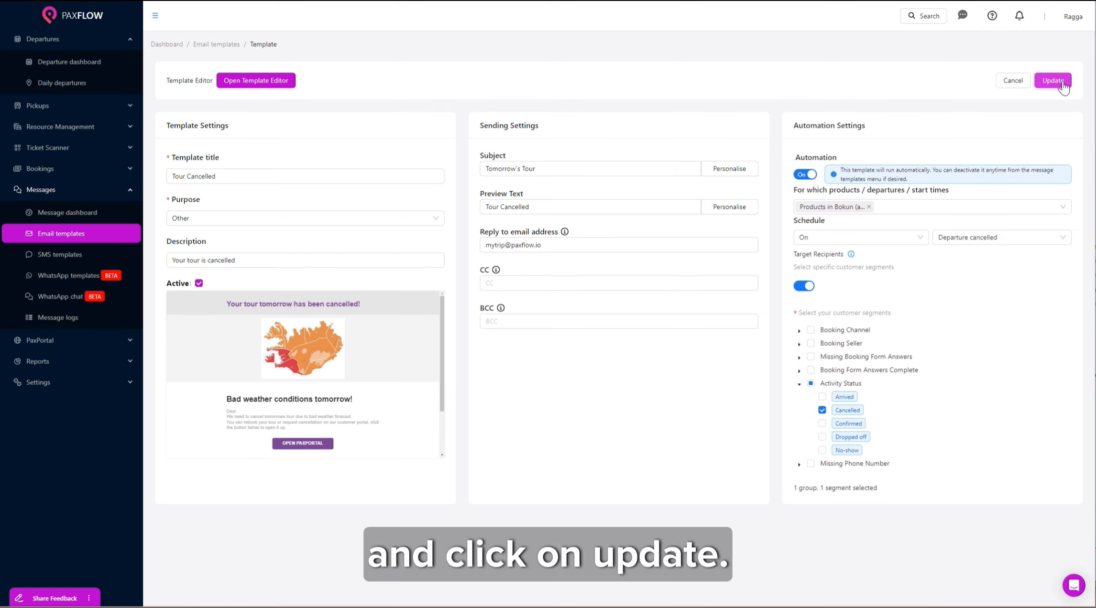
click(1054, 80)
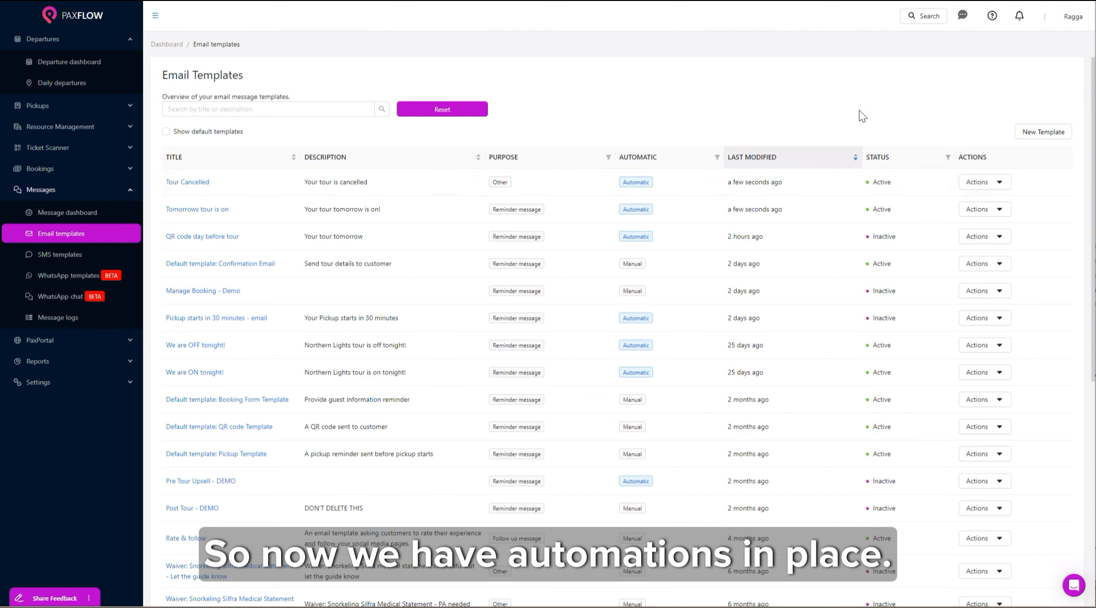
Bulk-set all 19.09.2025 departures to Cancelled, allowing cancel or reschedule until 2025-09-26.
click(76, 85)
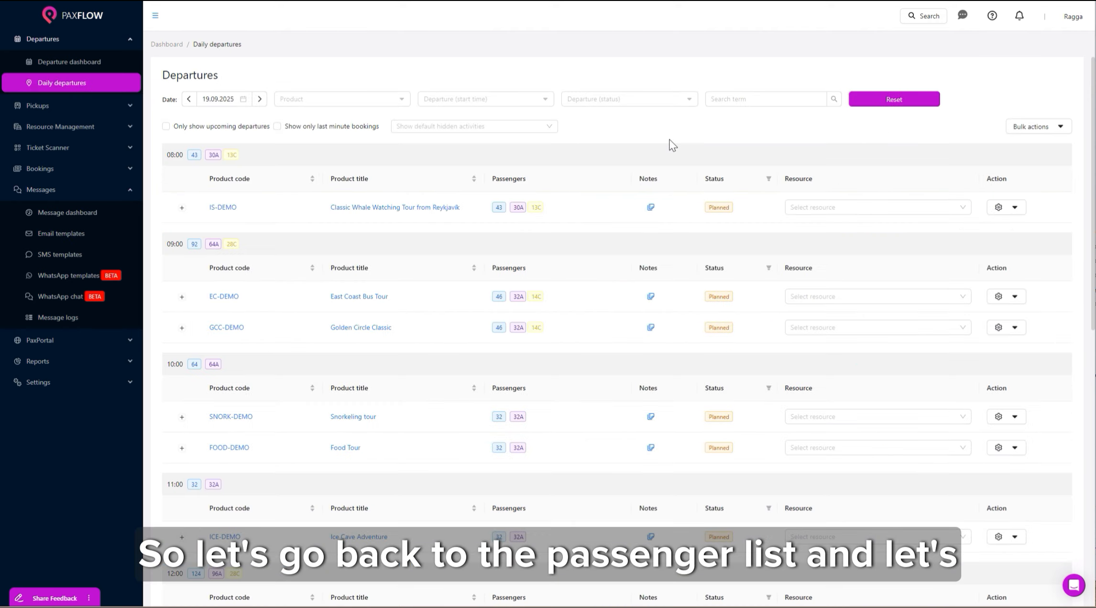
click(1063, 127)
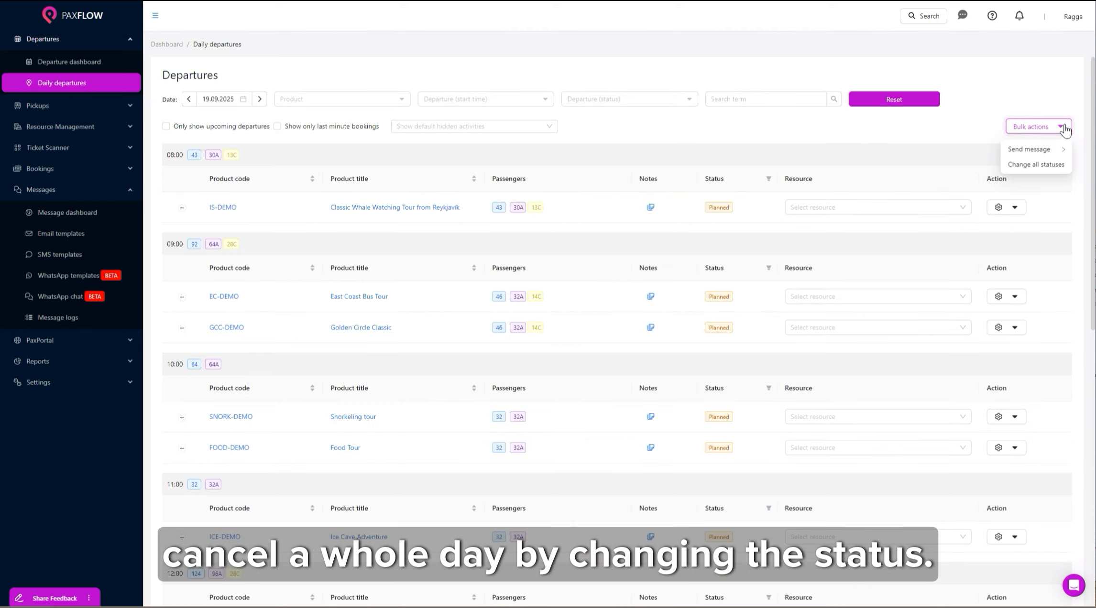
click(1031, 164)
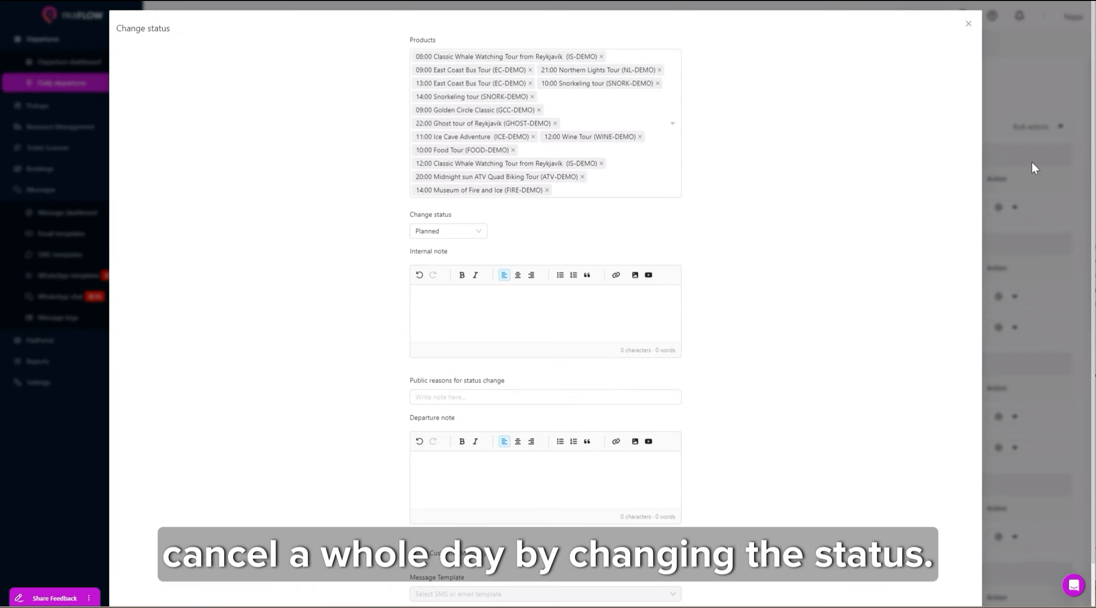
click(464, 231)
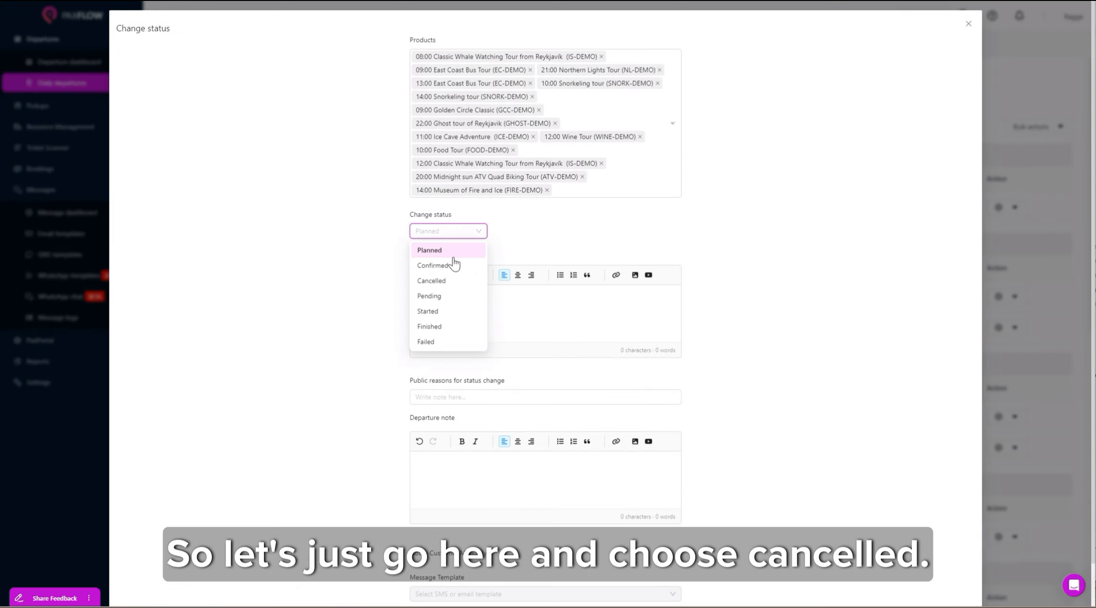
click(444, 281)
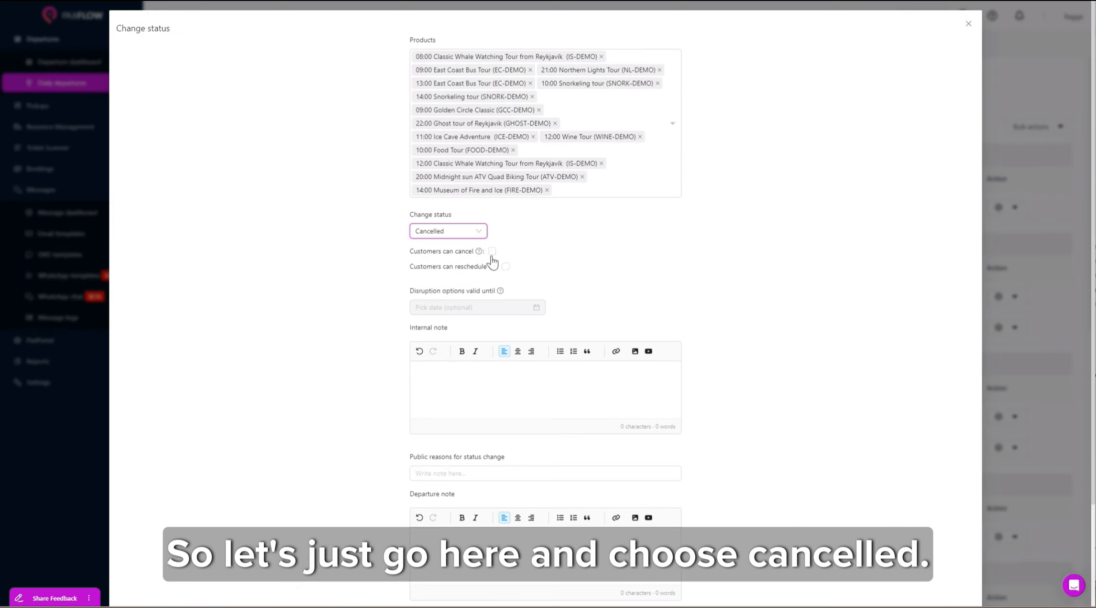
click(492, 252)
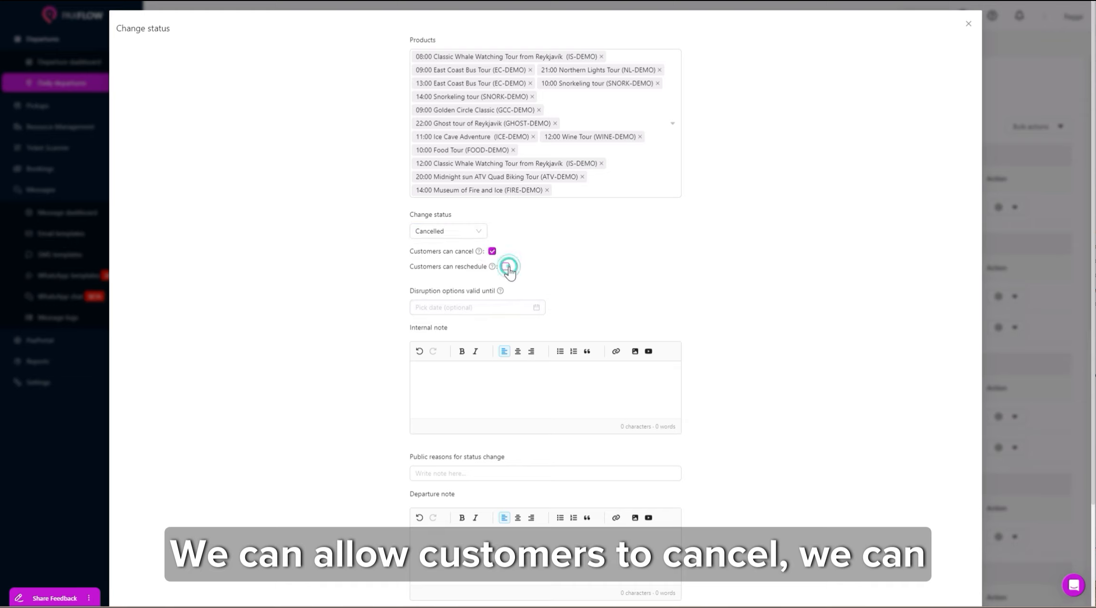
click(535, 307)
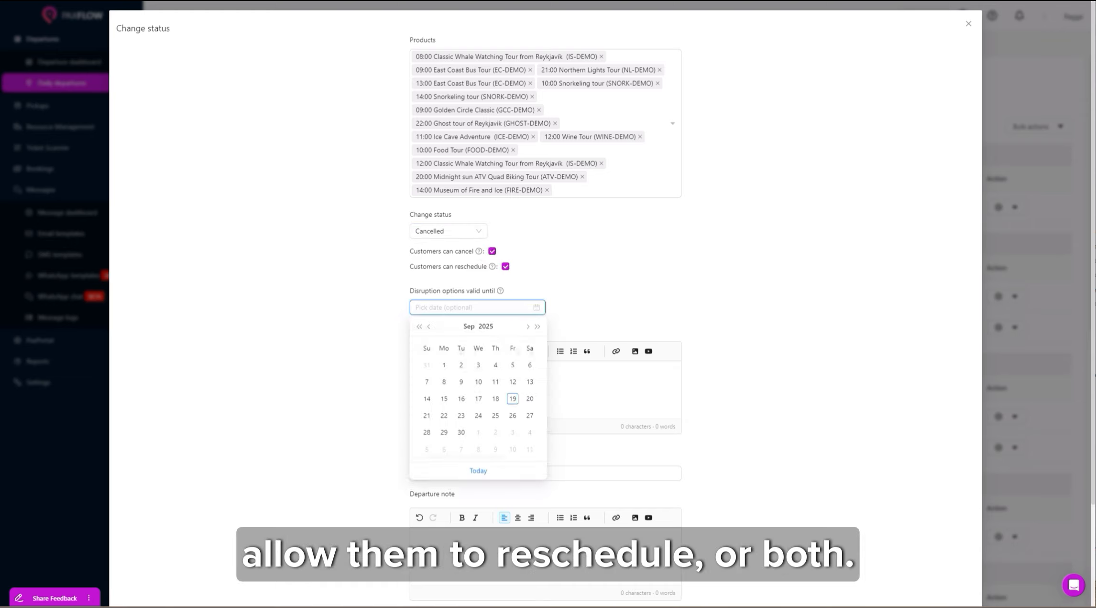
click(514, 418)
Paste the internal and departure notes, with public reason 'Bad weather warning - please reschedule if you can!'.
click(462, 387)
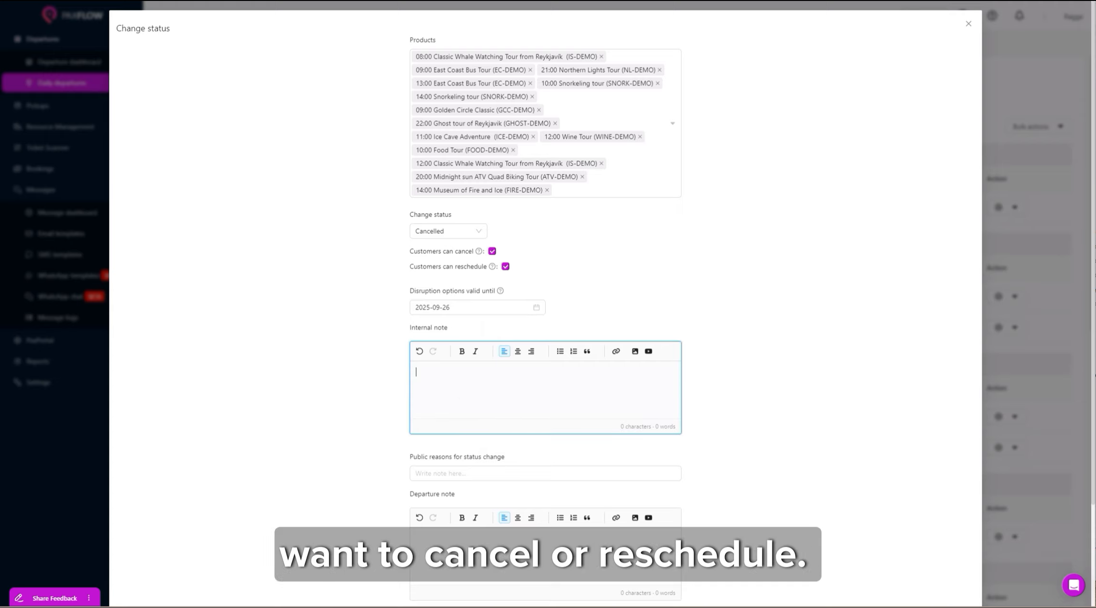
text(Bad weather warning - let staff know!)
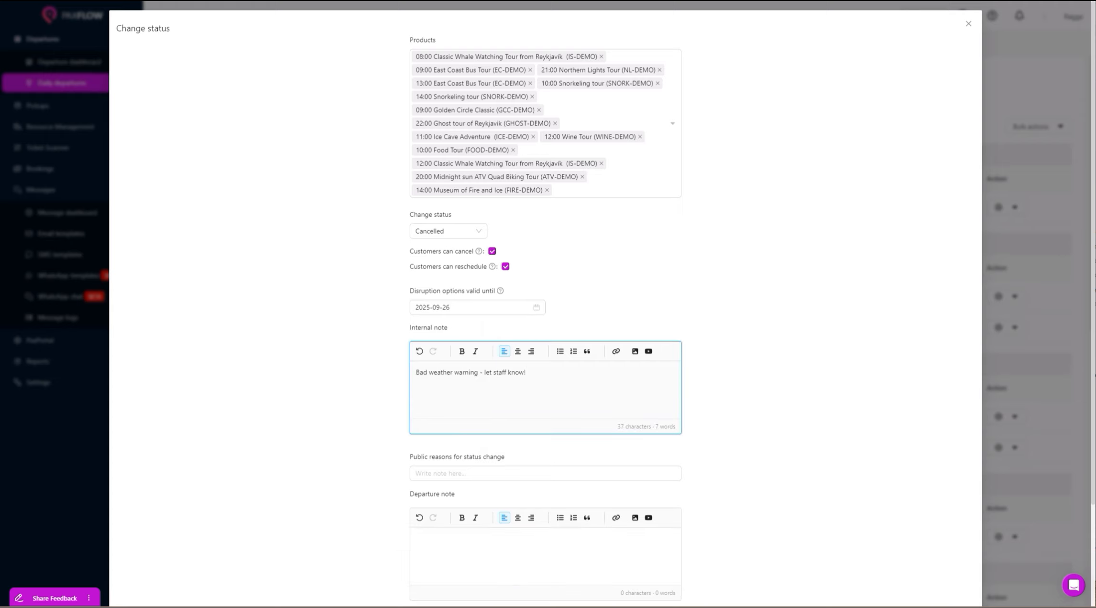
click(444, 472)
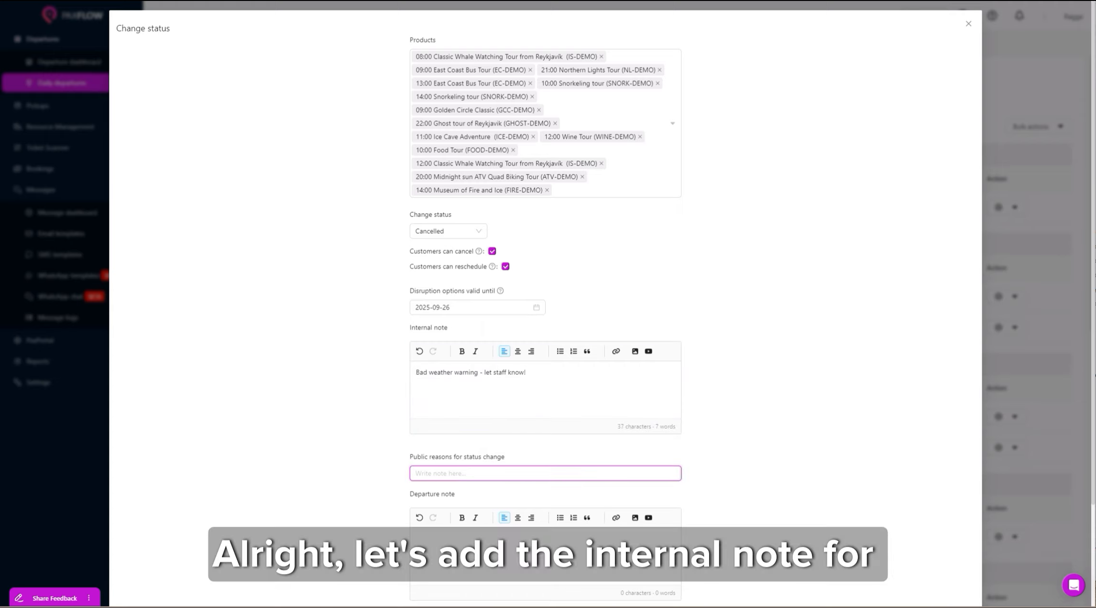
text(Bad weather warning - please reschedule if you can!)
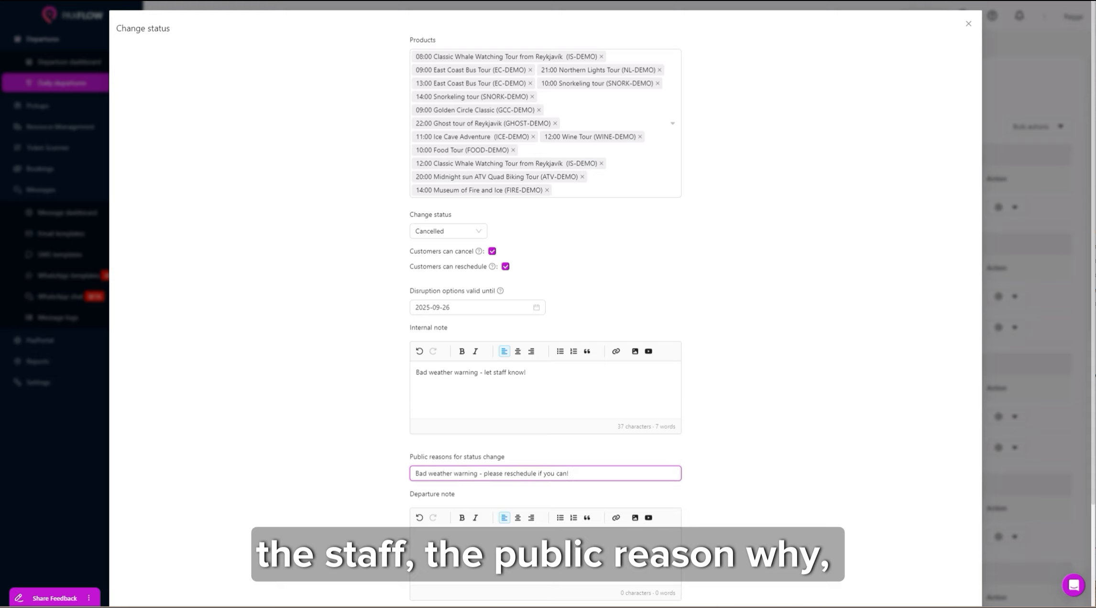
click(460, 543)
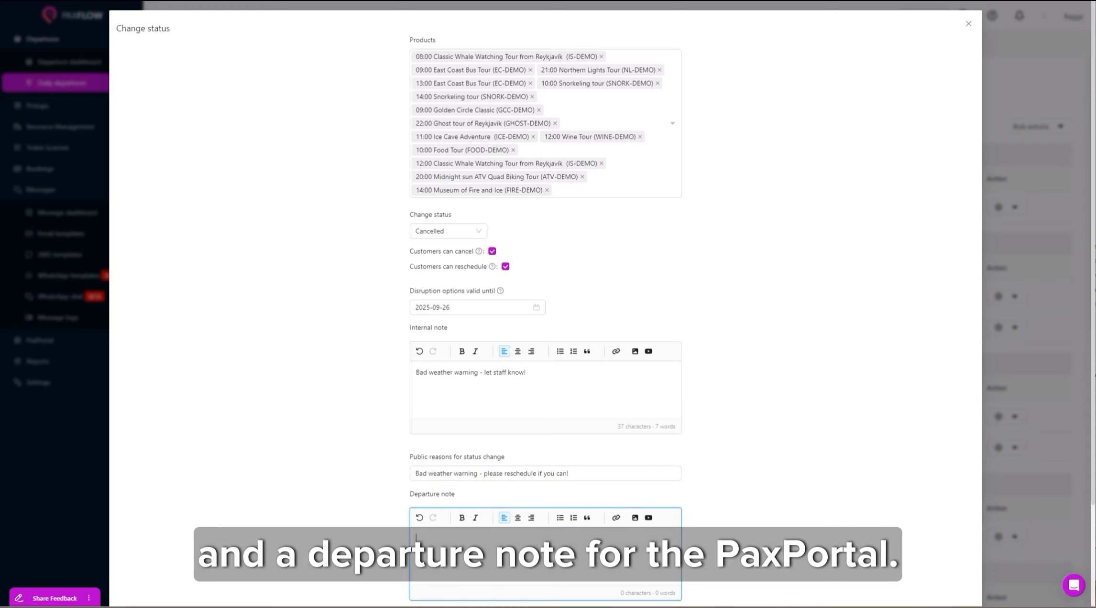
key(BackSpace)
text(Bad weather warning for the whole country today, check out this page for safety!)
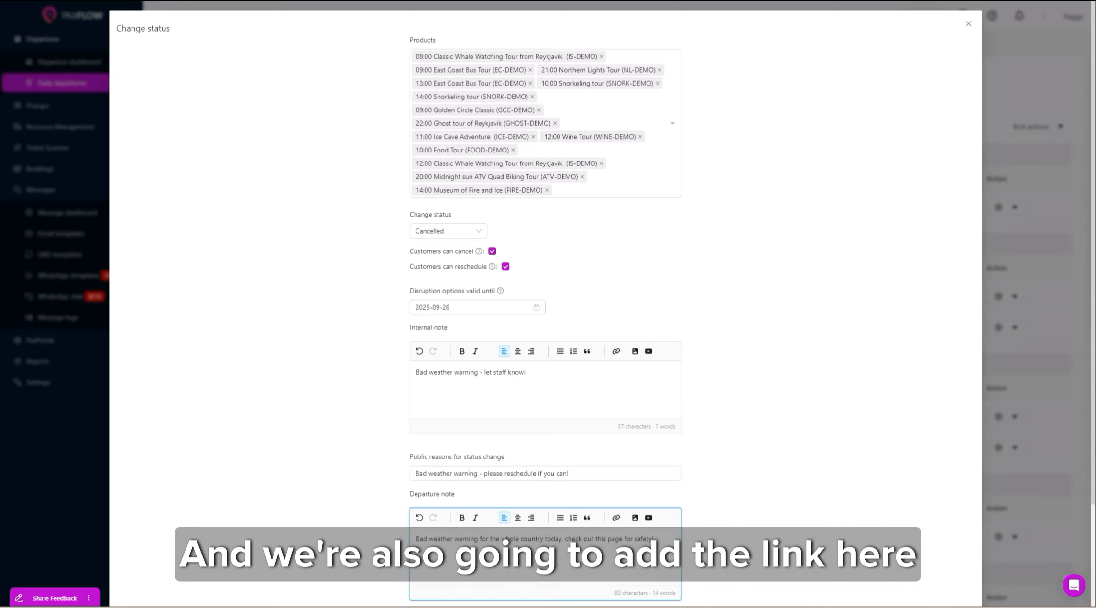
click(616, 517)
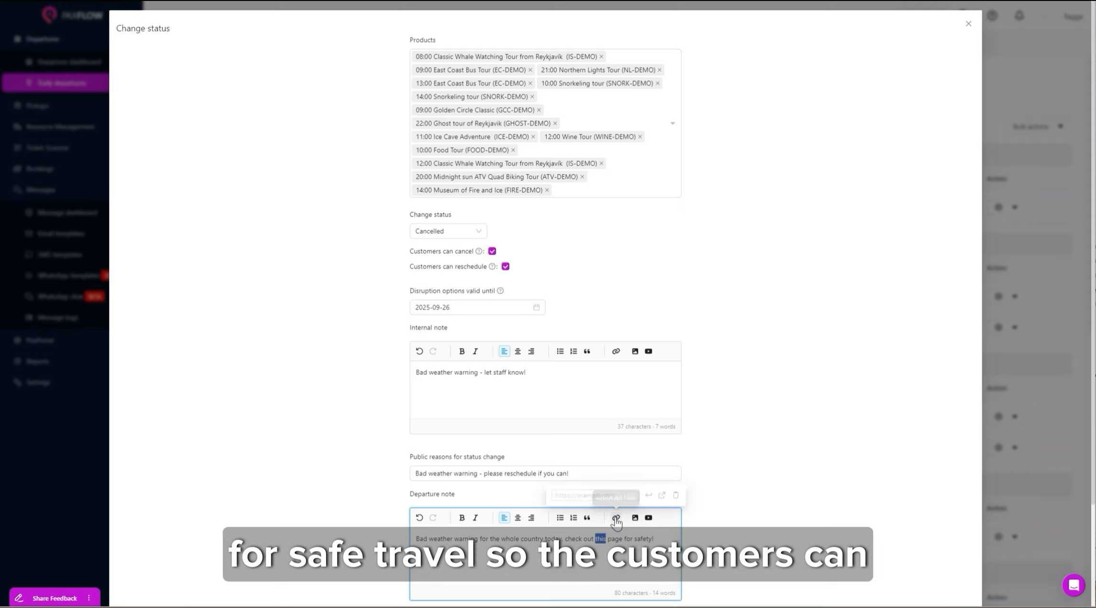
click(604, 498)
text(https://safetravel.is/)
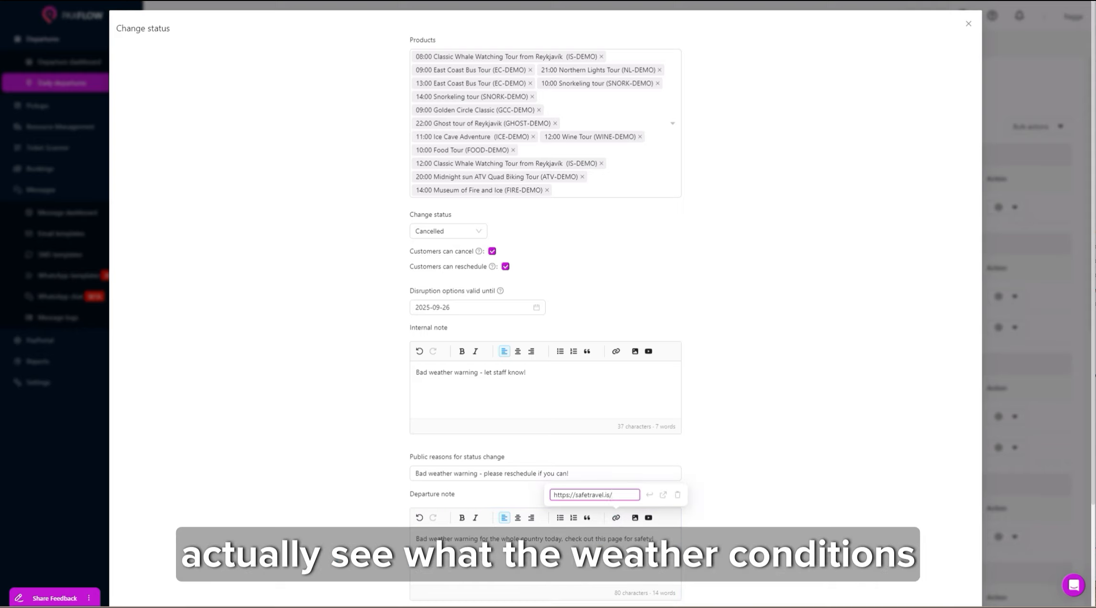
click(651, 495)
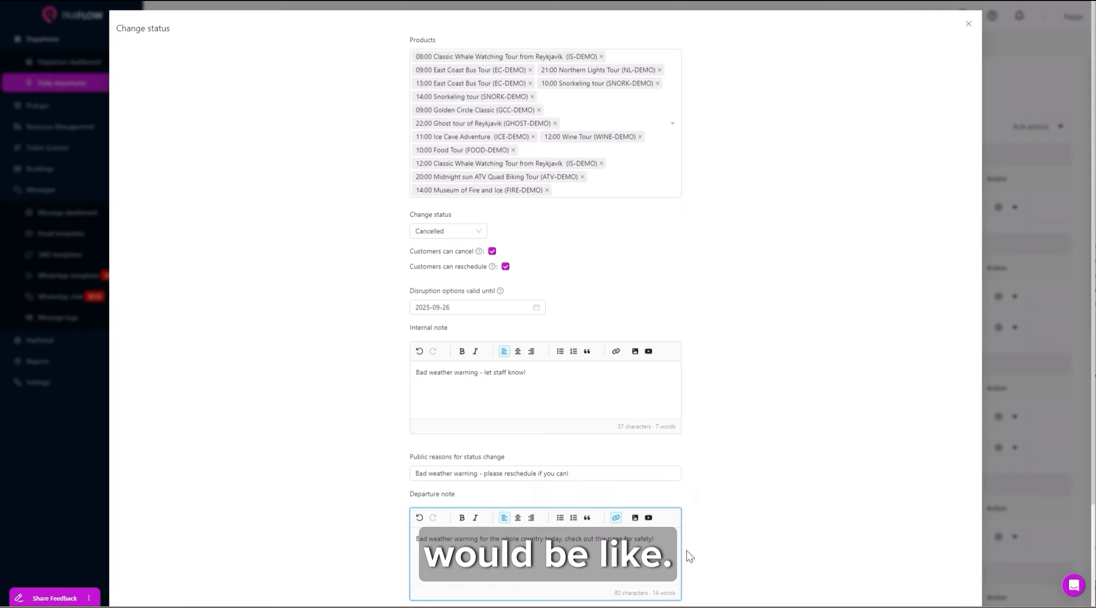
scroll(689, 550, down, 3)
click(965, 576)
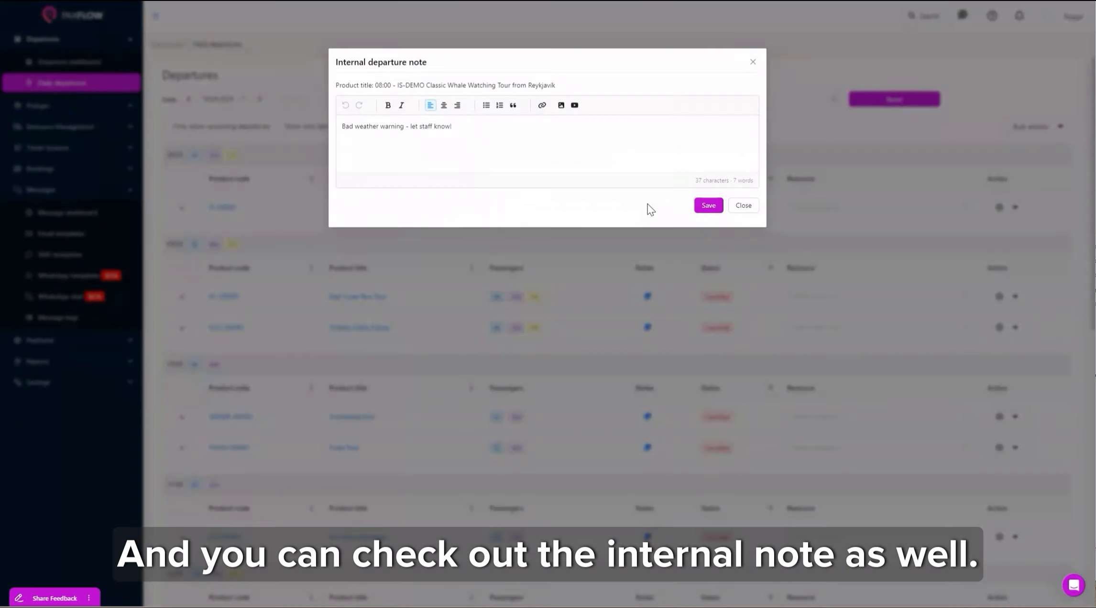
Close the internal note and expand the East Coast Bus Tour's bookings.
click(752, 62)
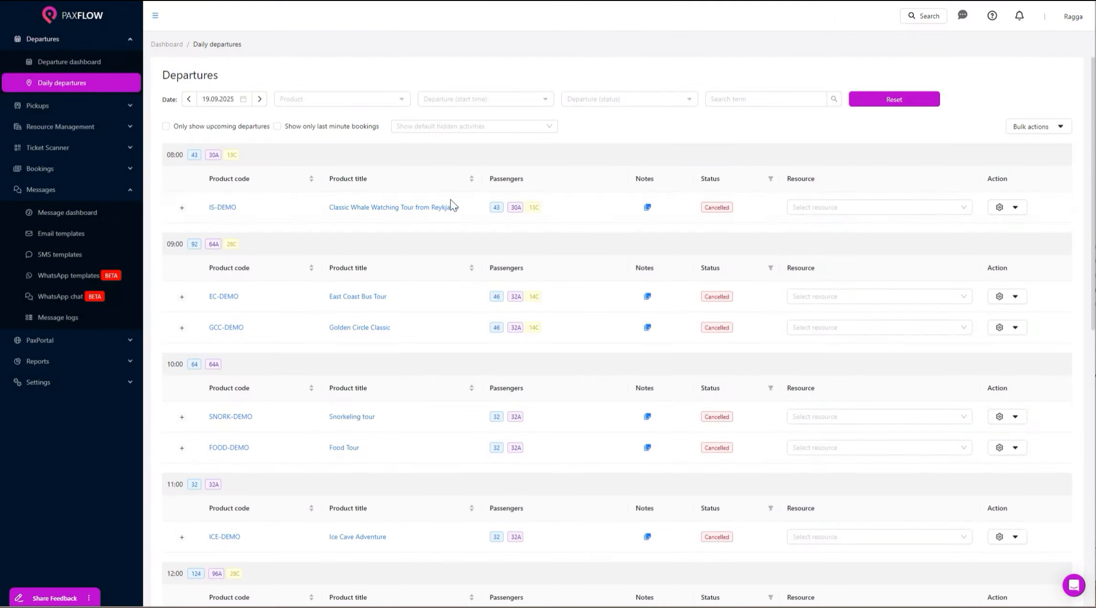
click(182, 297)
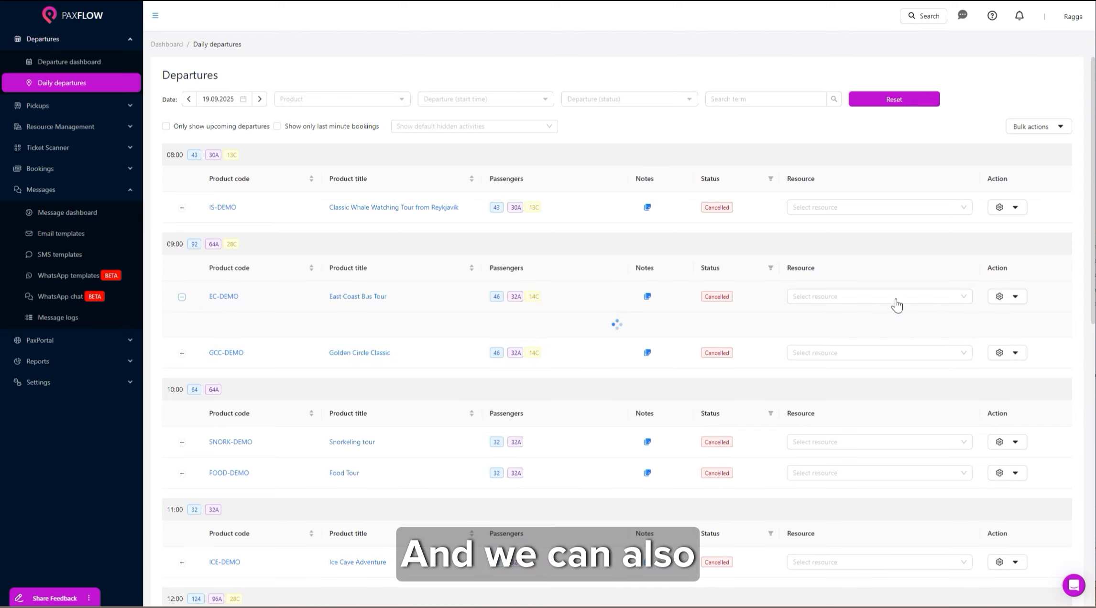
View the first booking in PaxPortal, follow its Safe Travel link, then close that website.
click(1036, 378)
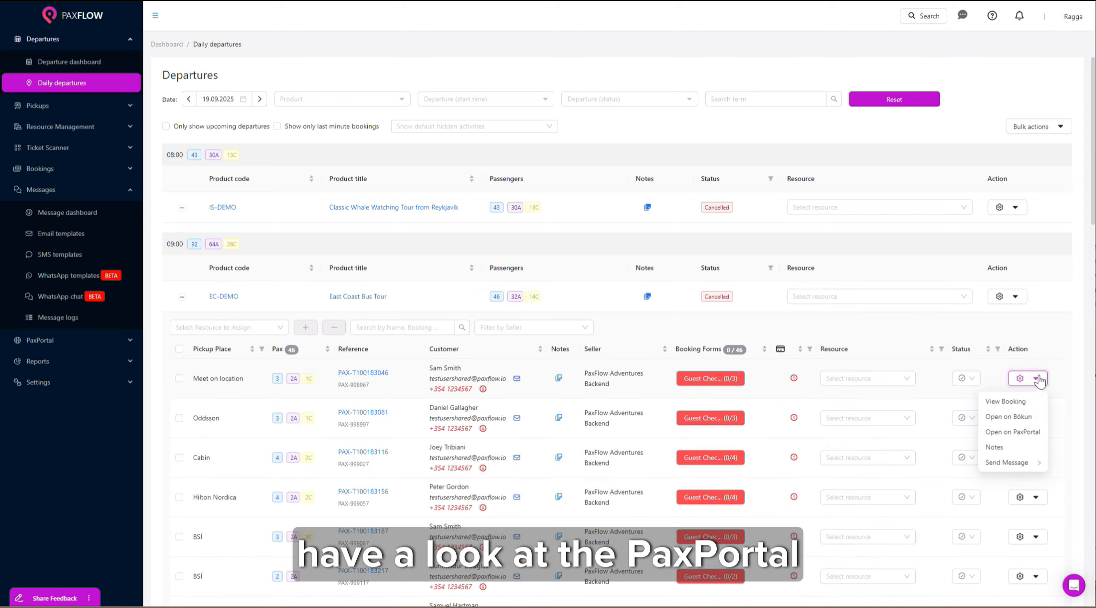
click(1027, 432)
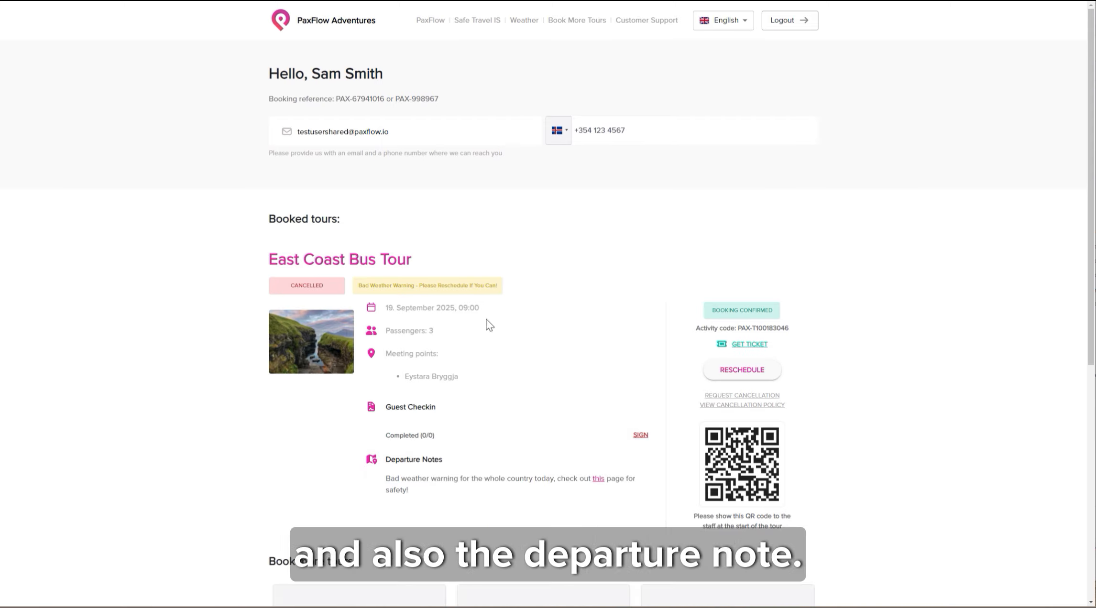
click(598, 527)
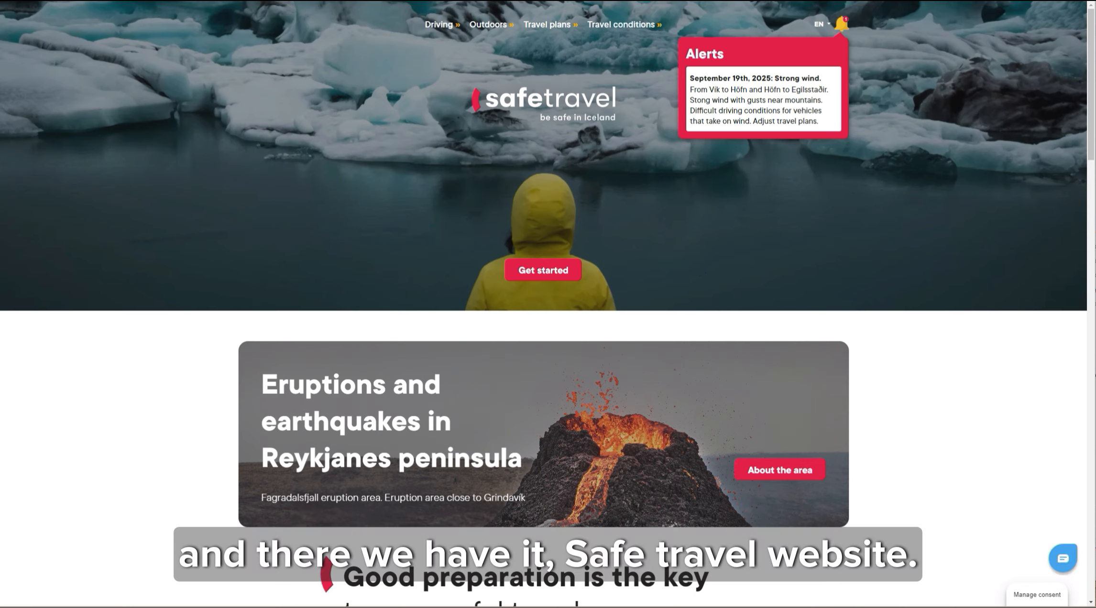
key(ctrl+w)
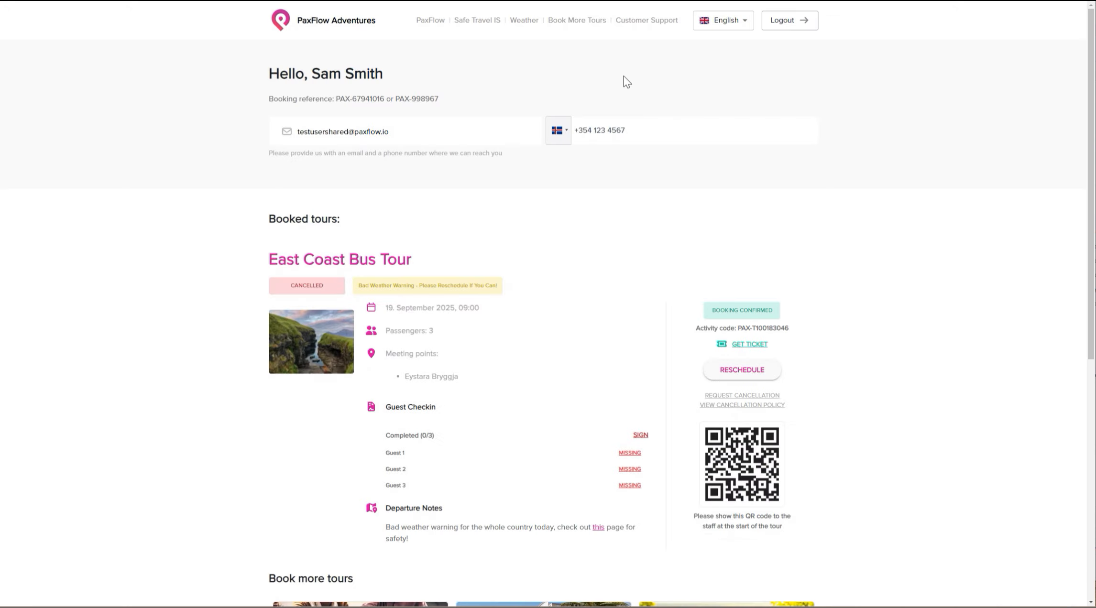
Open PaxFlow's message logs and preview the 'Tomorrows tour is on' e-mail sent to its first recipient.
click(25, 1)
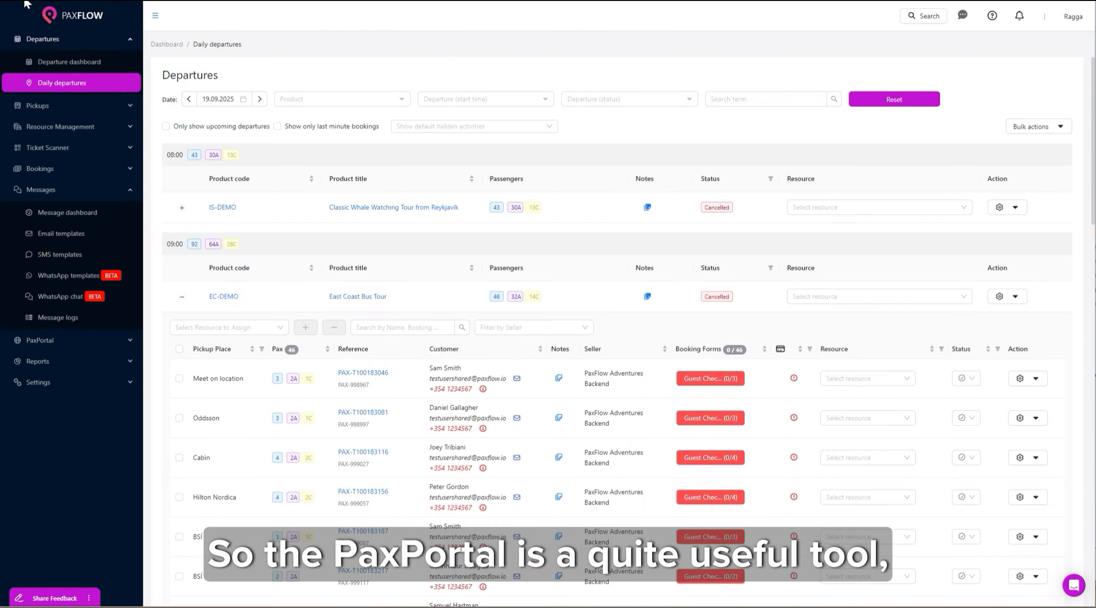
click(69, 323)
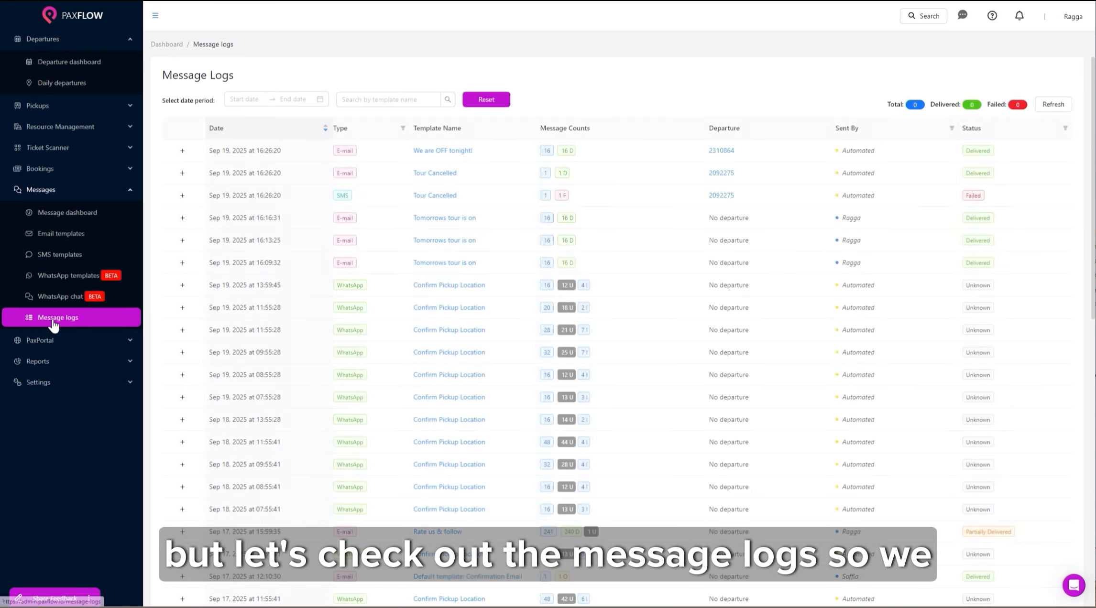
click(182, 218)
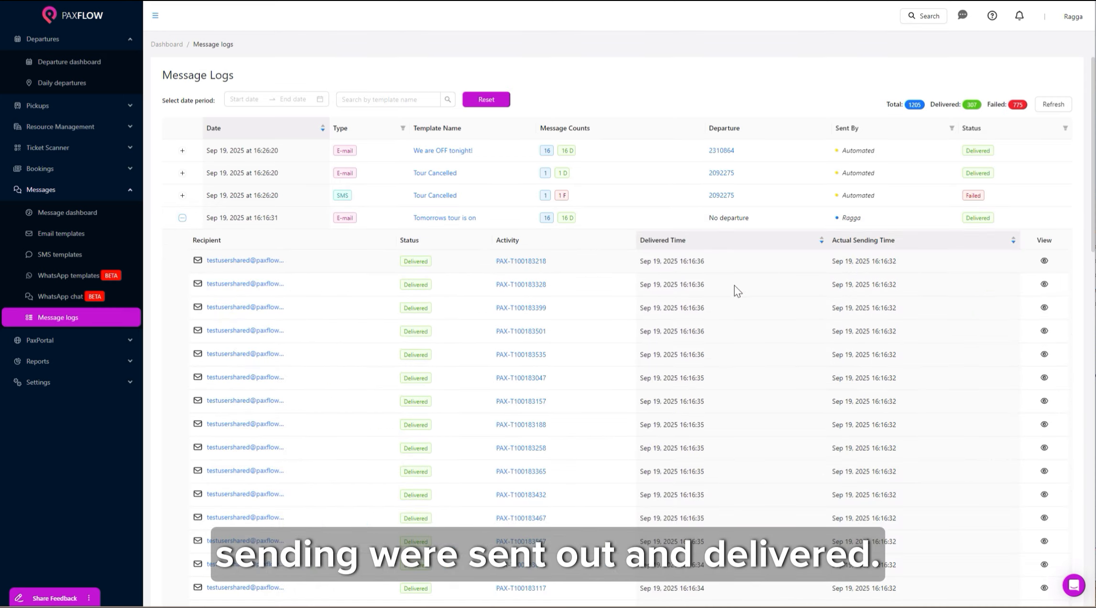
click(1044, 260)
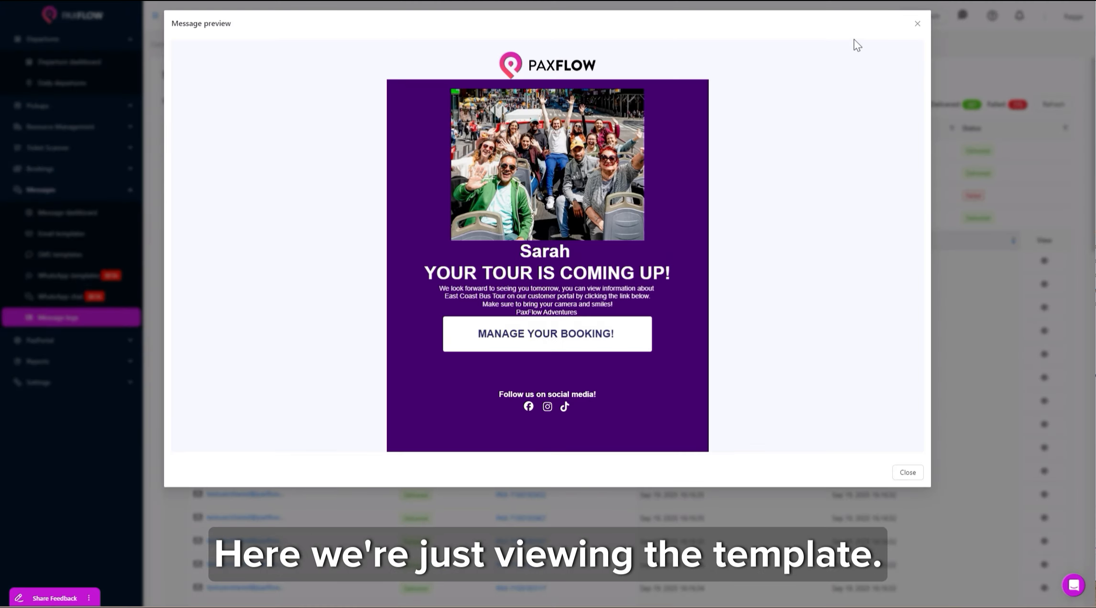
click(916, 26)
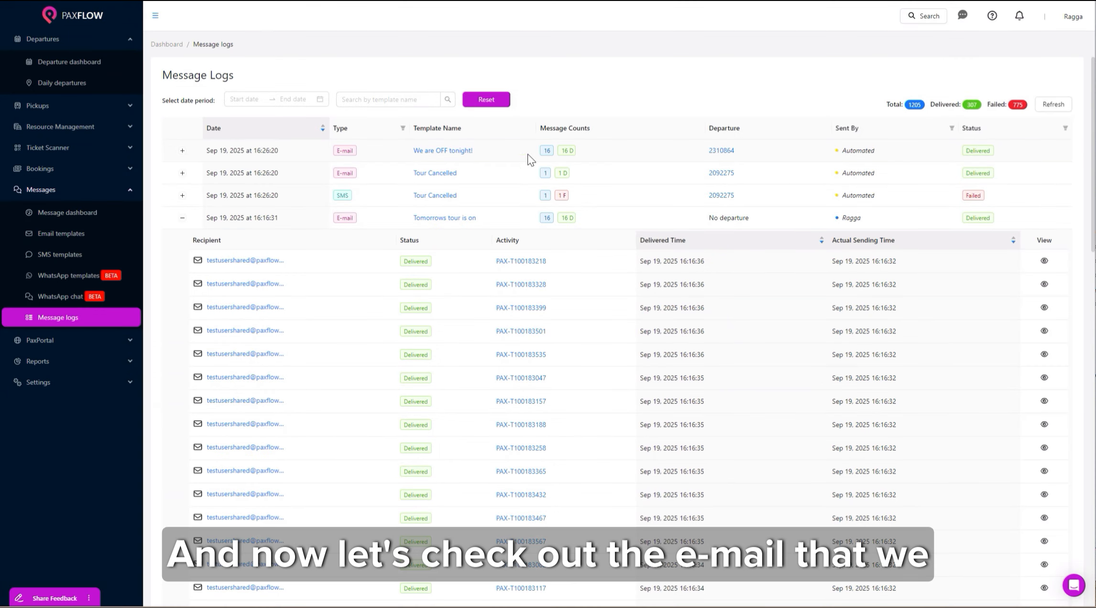
Preview the delivered Tour Cancelled e-mail, then expand the Settings pages.
click(182, 174)
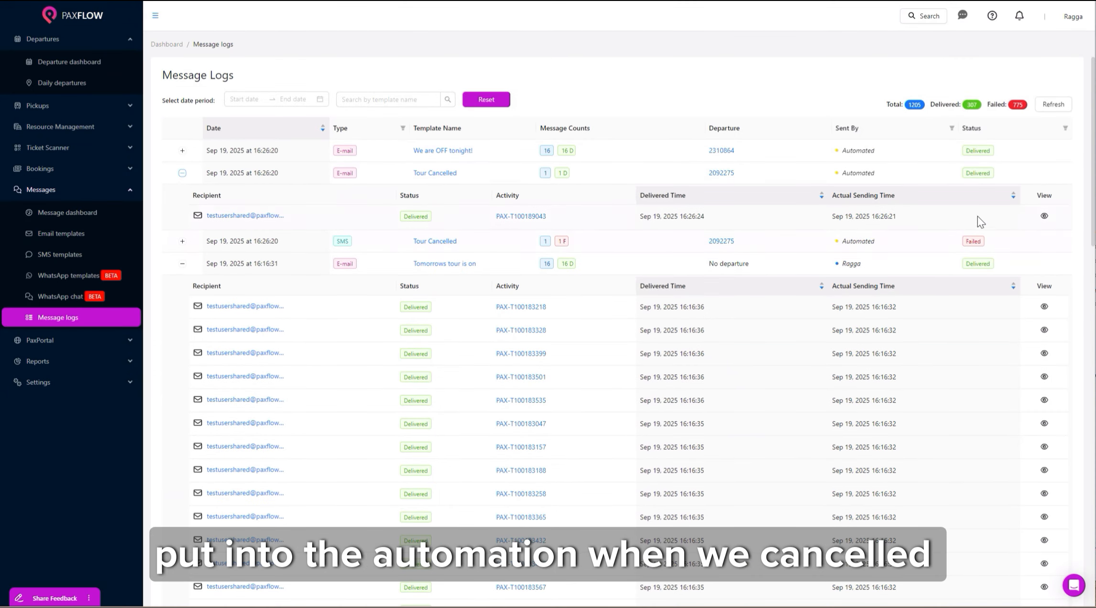
click(1045, 215)
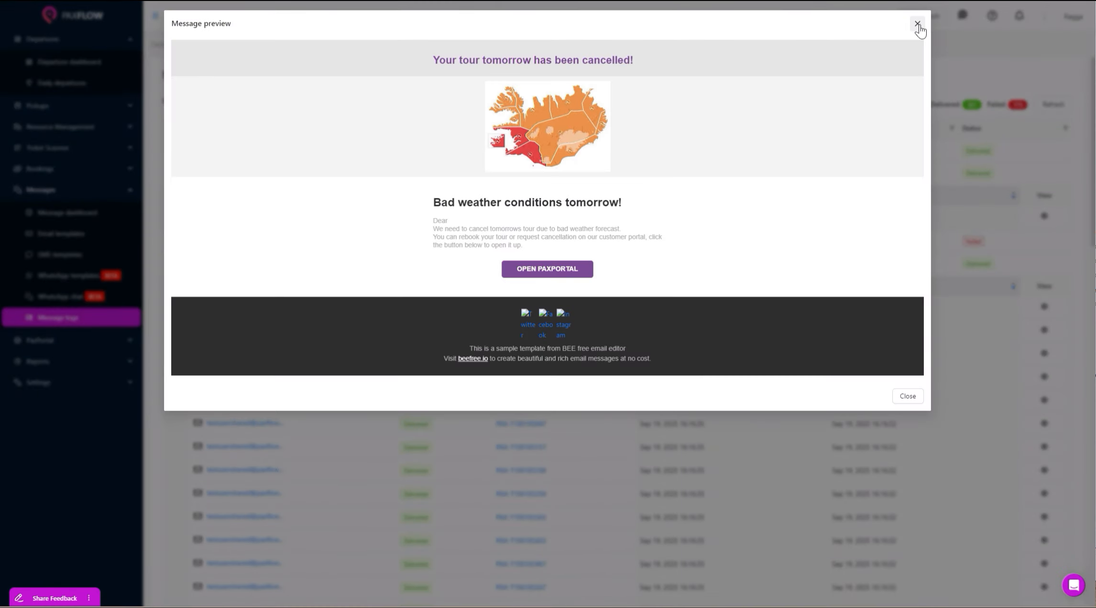
click(918, 25)
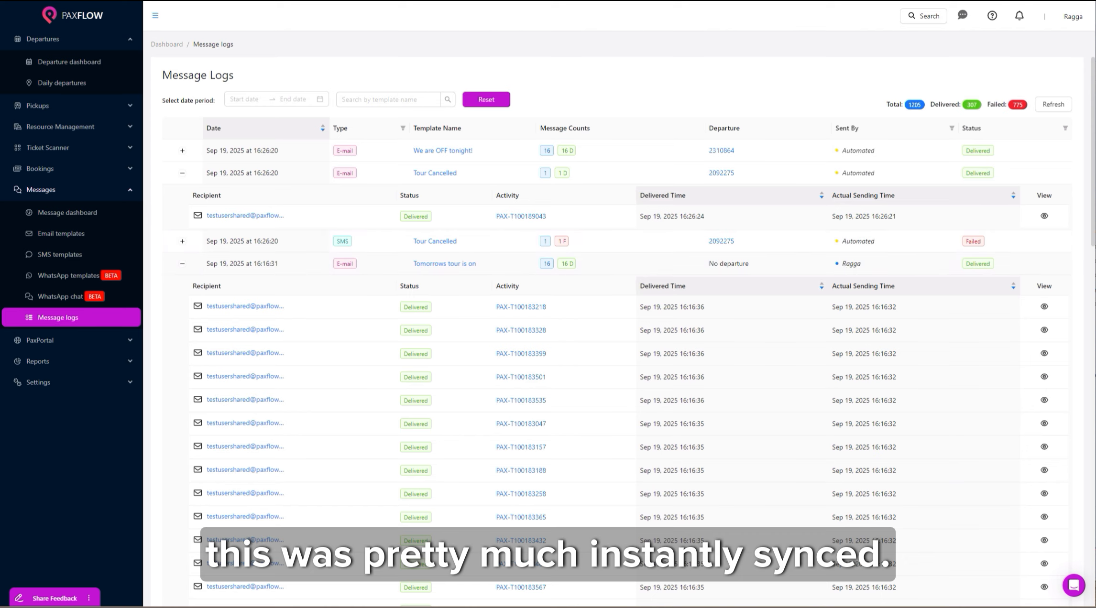
click(62, 386)
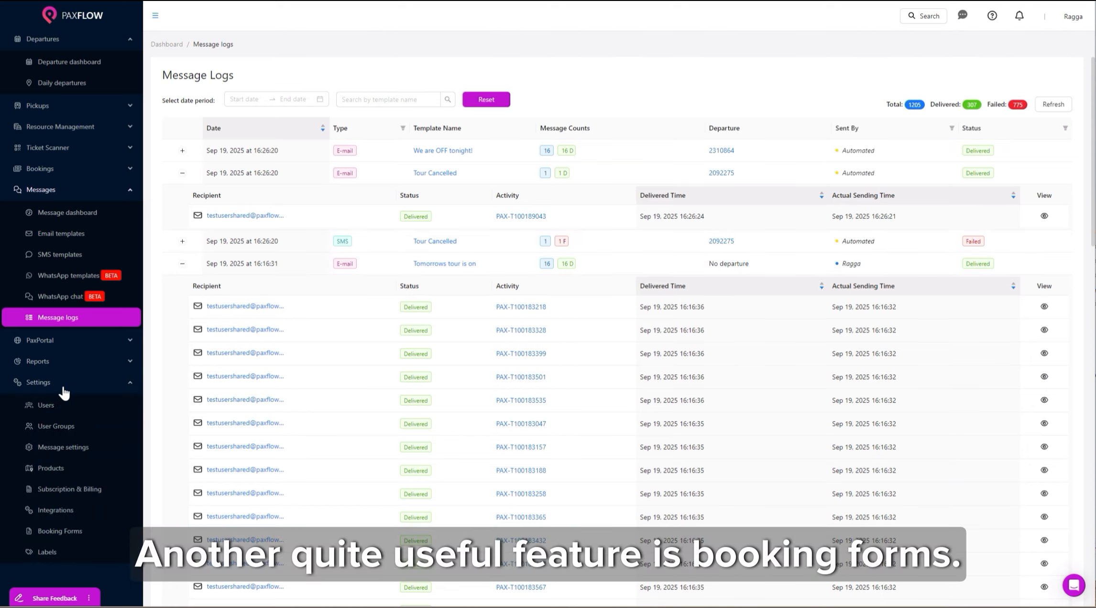
Search the booking forms for 'custo' and preview the Customer Feedback form.
click(67, 534)
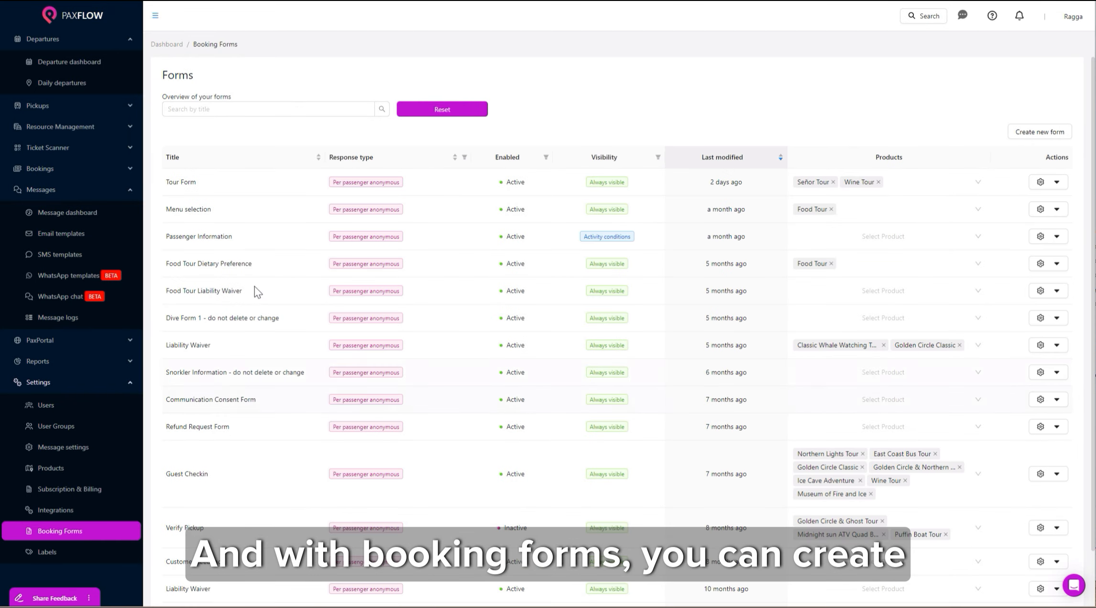
click(251, 110)
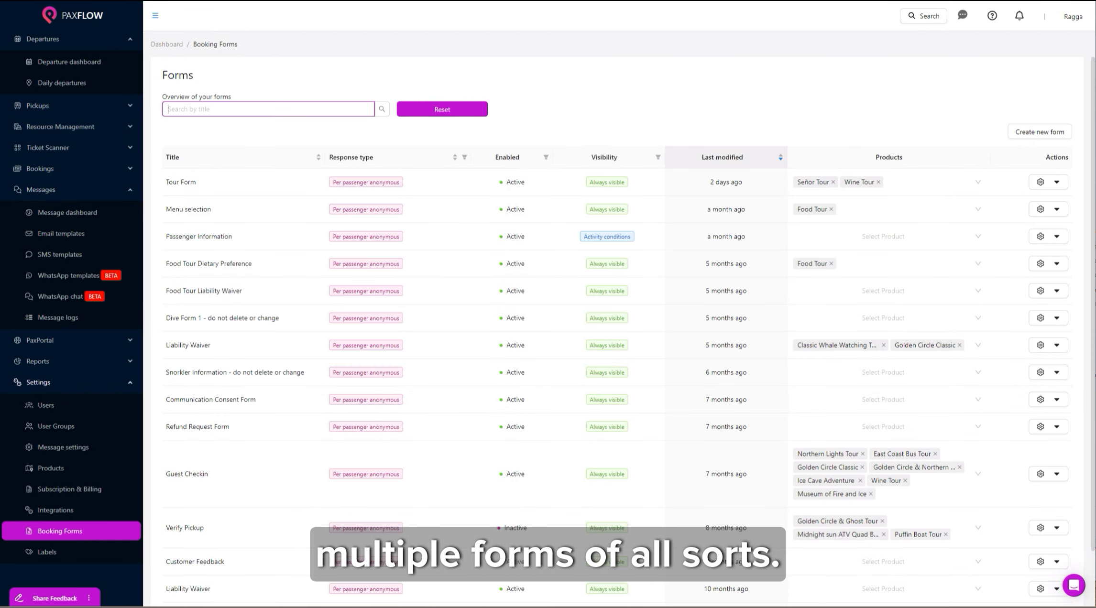
text(custo)
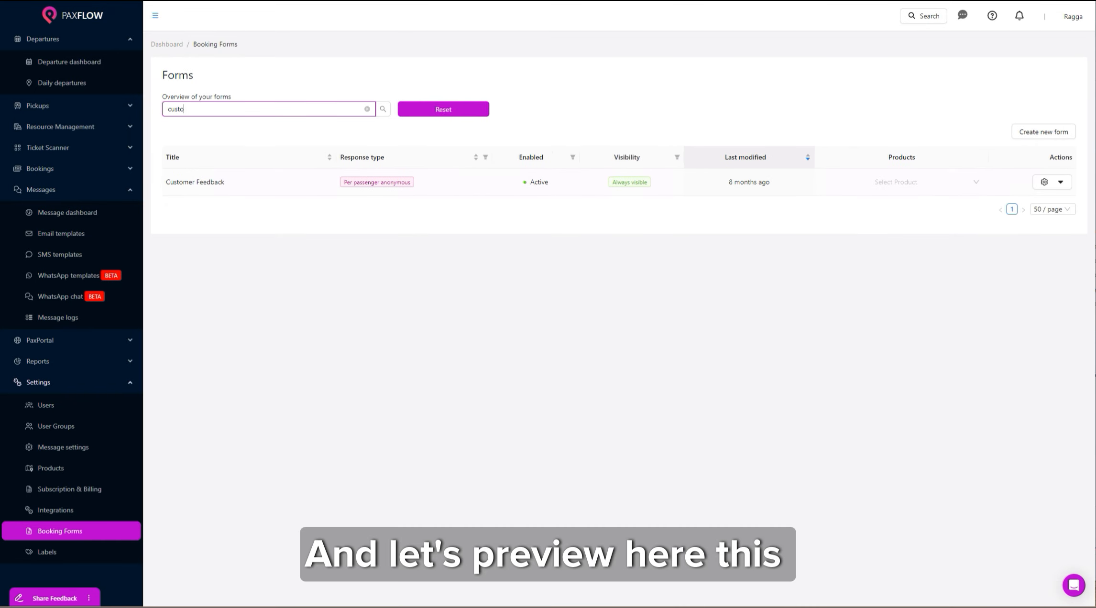
click(1058, 184)
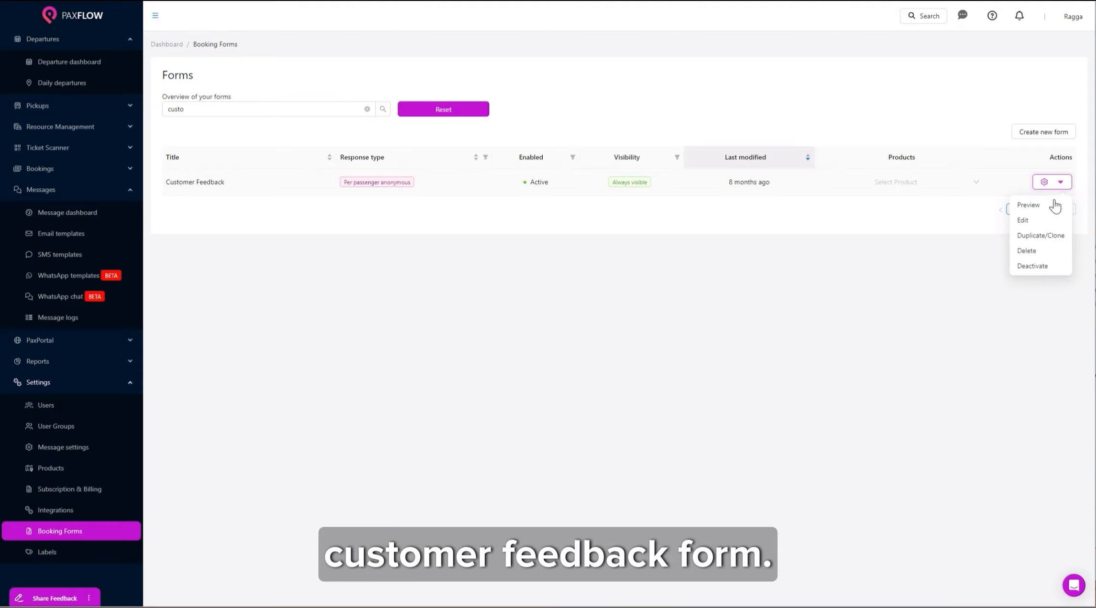
click(1054, 204)
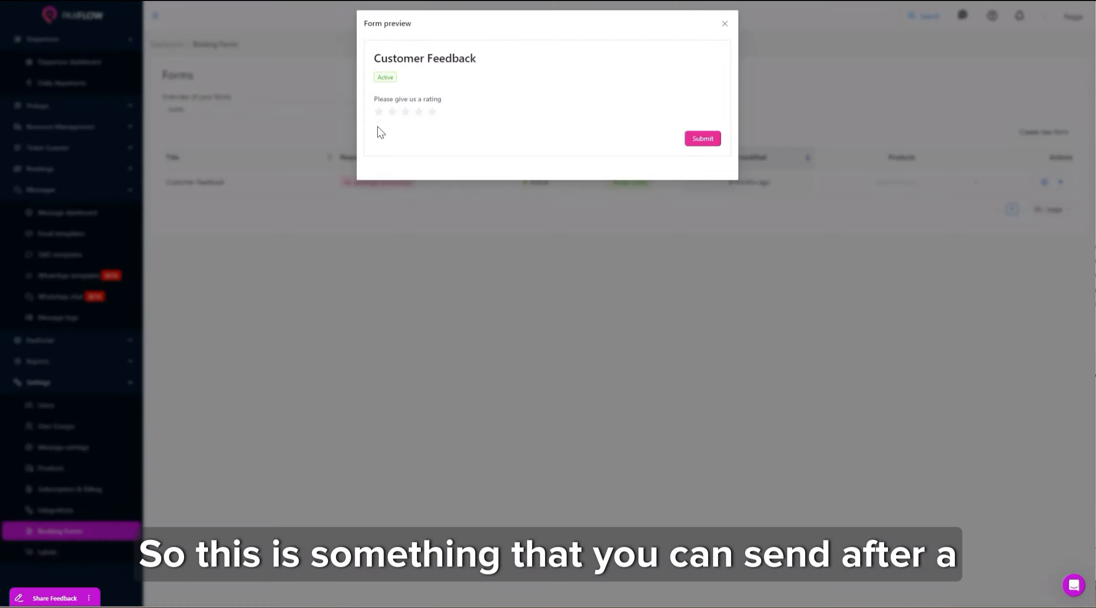
Submit a five-star test rating, close the preview, and reset the list to show all forms.
click(432, 112)
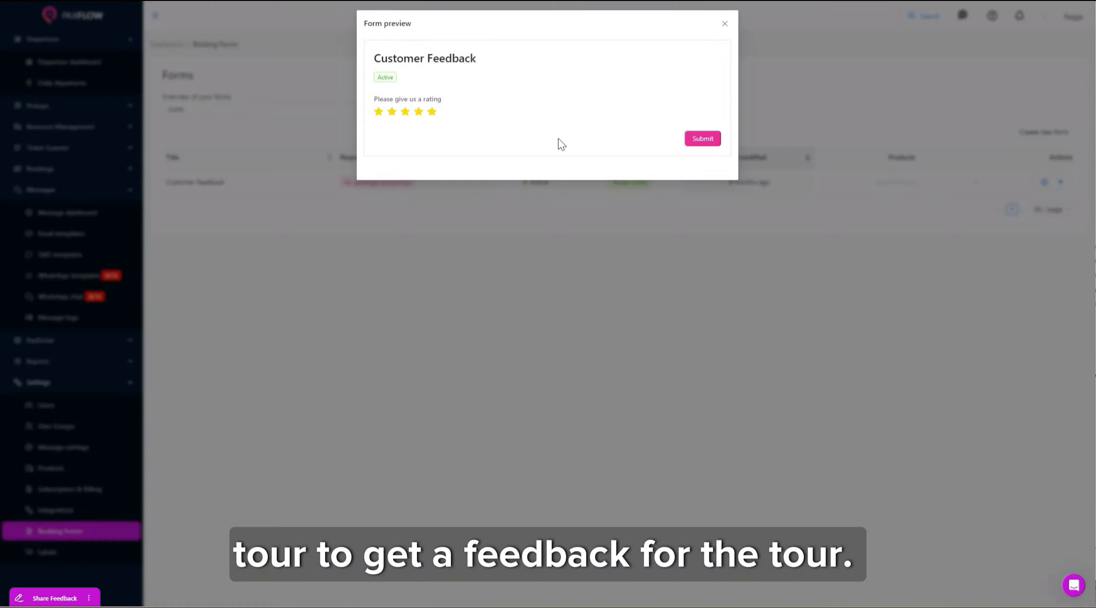
click(686, 139)
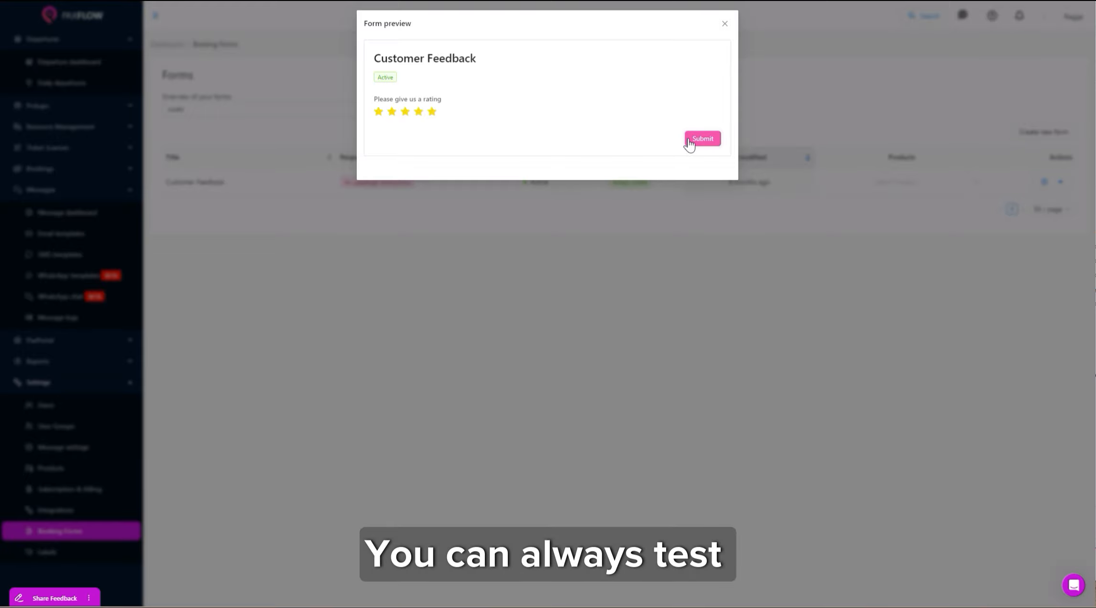
click(724, 24)
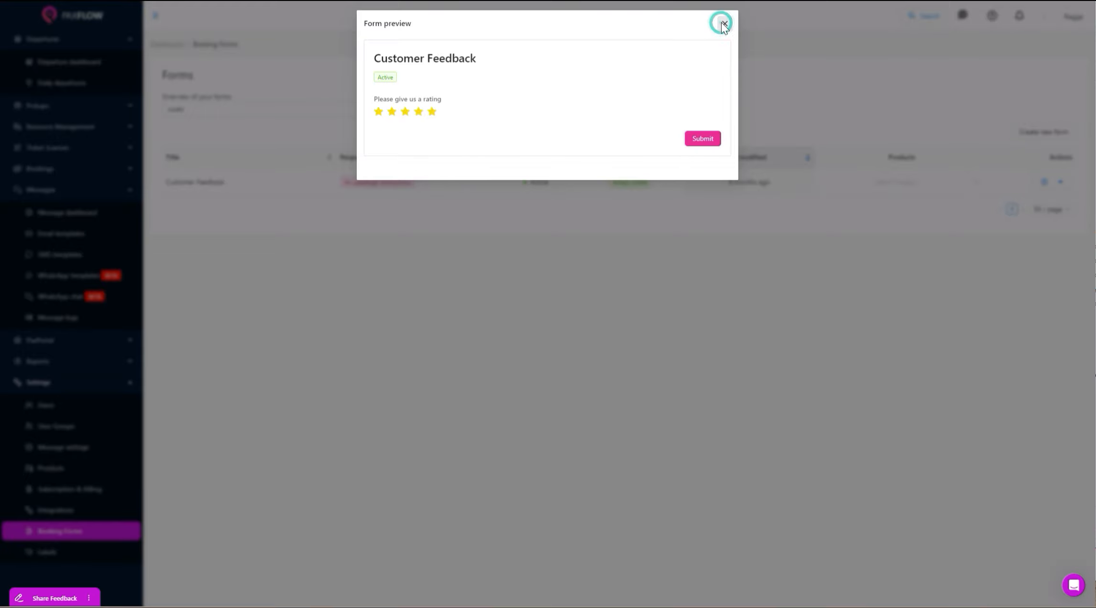
click(458, 113)
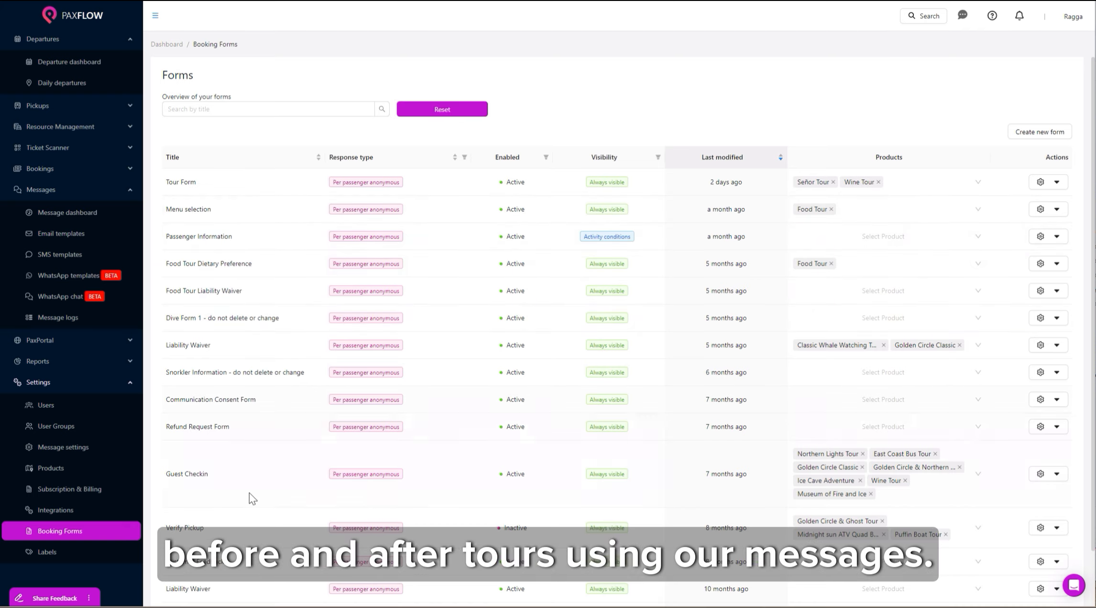
scroll(277, 578, down, 2)
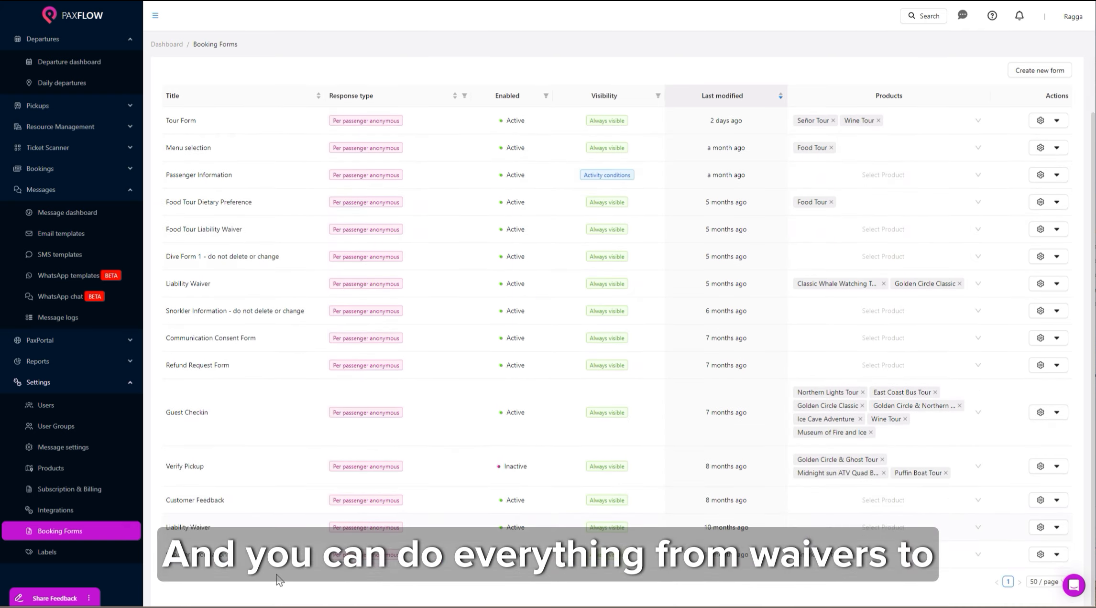
scroll(280, 580, up, 2)
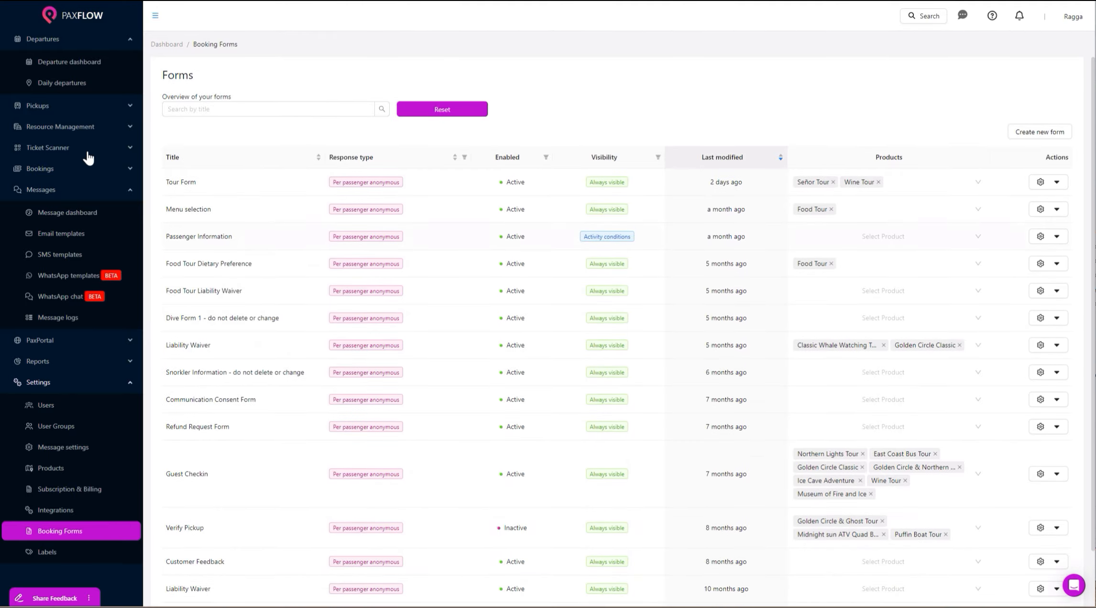
Start the ticket scanner for the 20 September 2025 East Coast Bus Tour 09:00 on A Tour Bus 3.
click(71, 148)
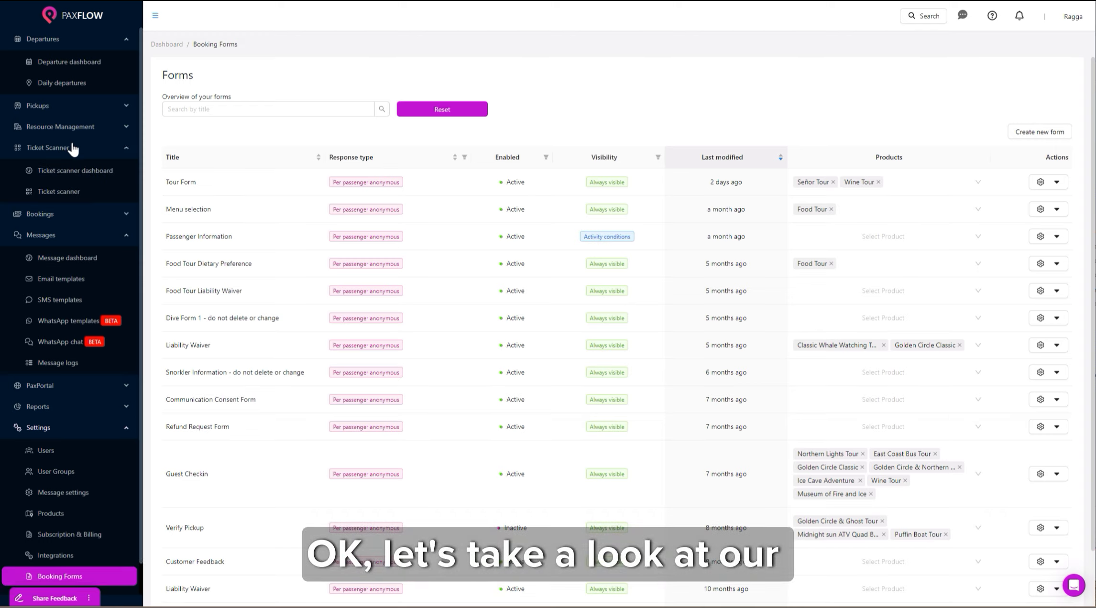
click(58, 192)
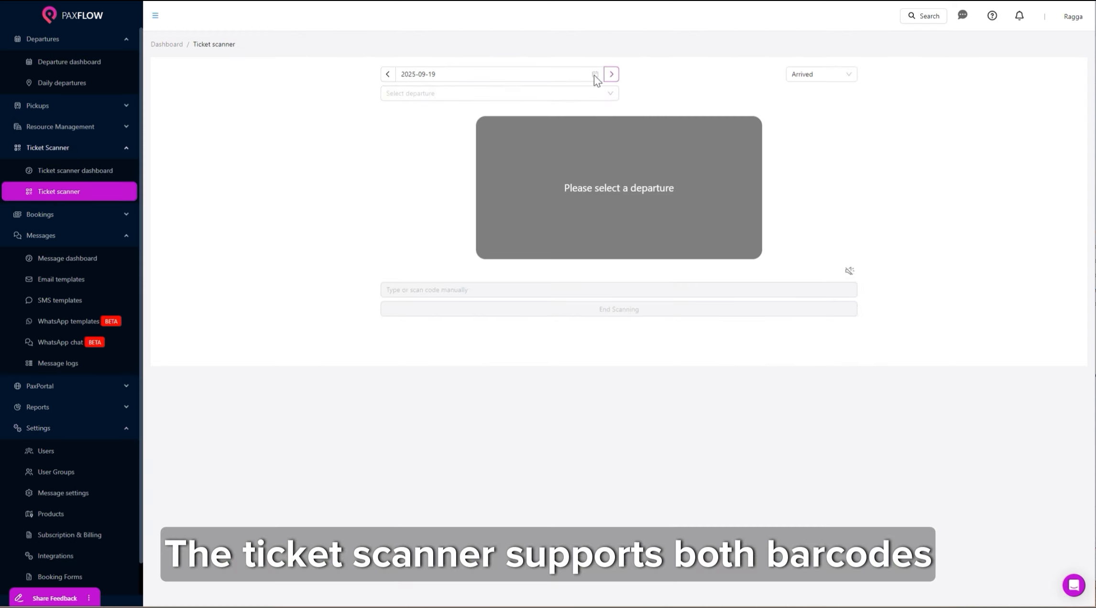
click(572, 75)
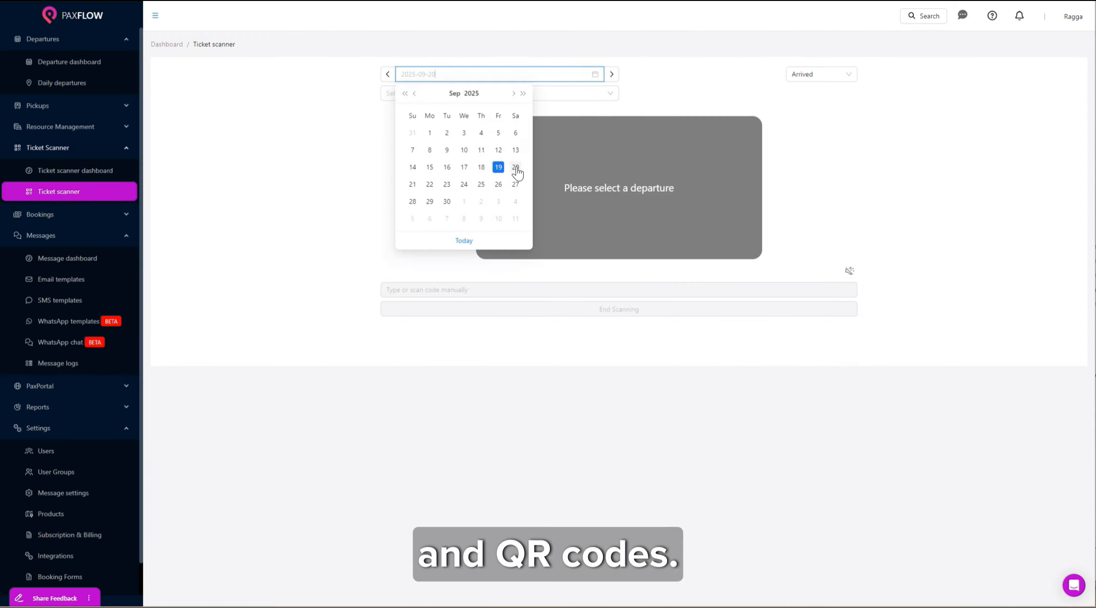
click(515, 167)
click(478, 94)
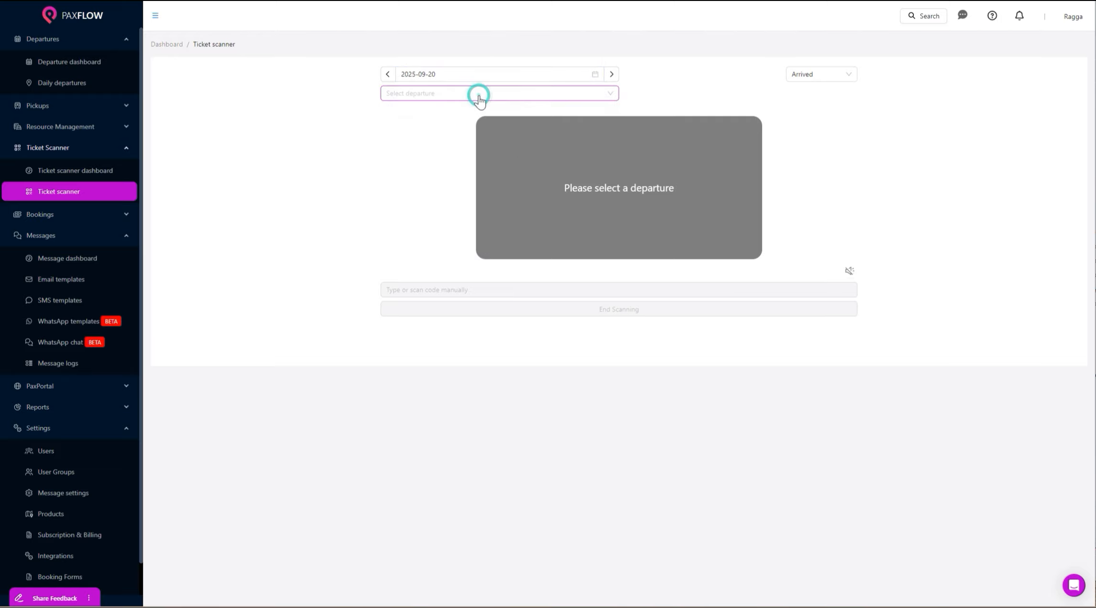
click(440, 155)
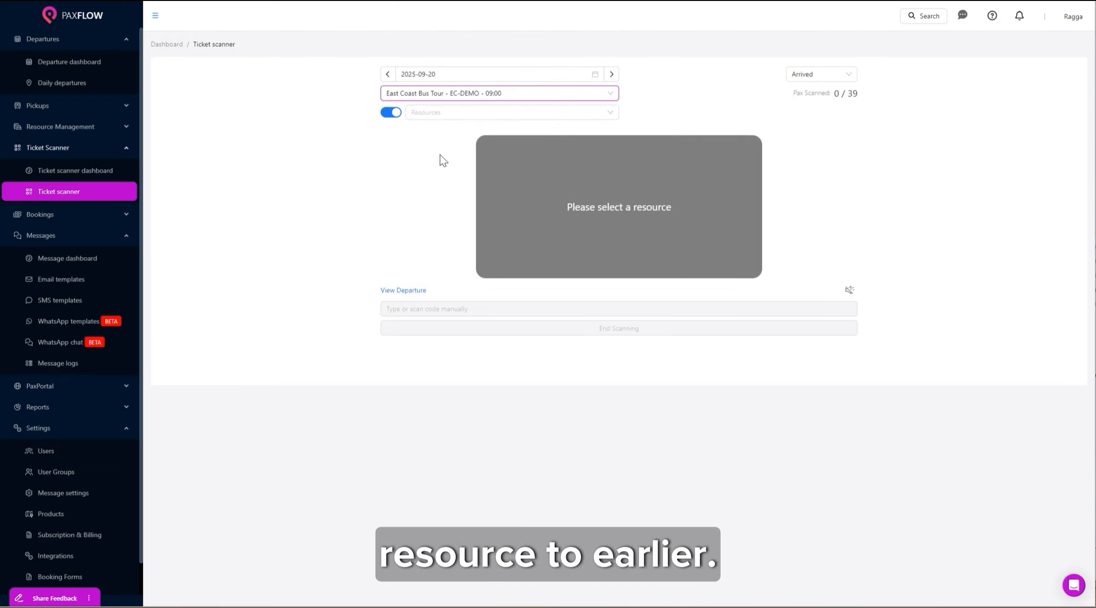
click(481, 112)
click(465, 133)
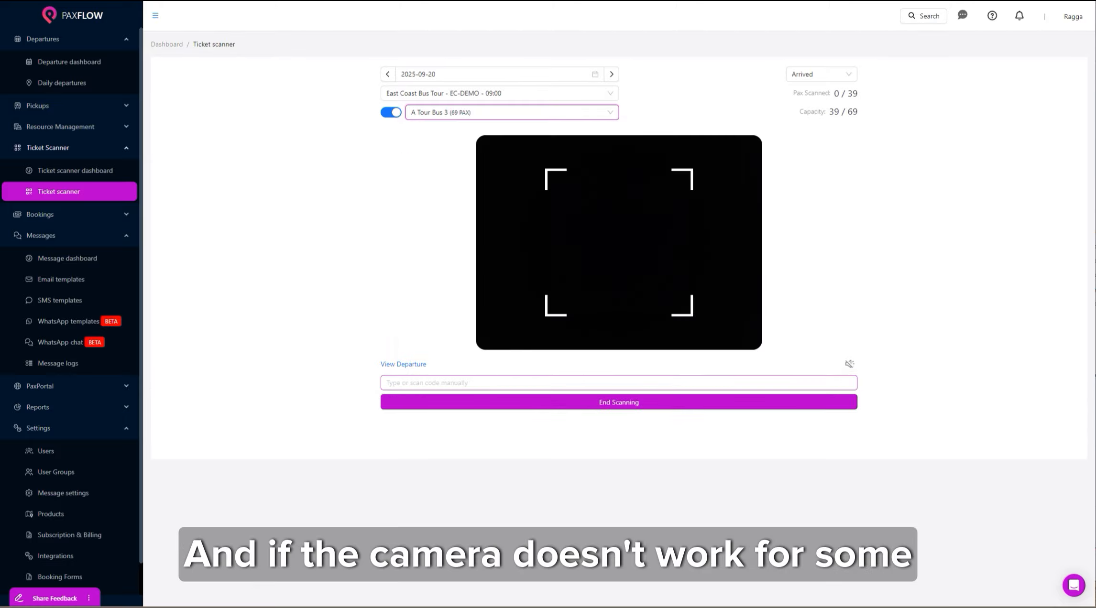
Look up the passenger by name, text them a PaxPortal link, and dismiss the notices.
click(525, 386)
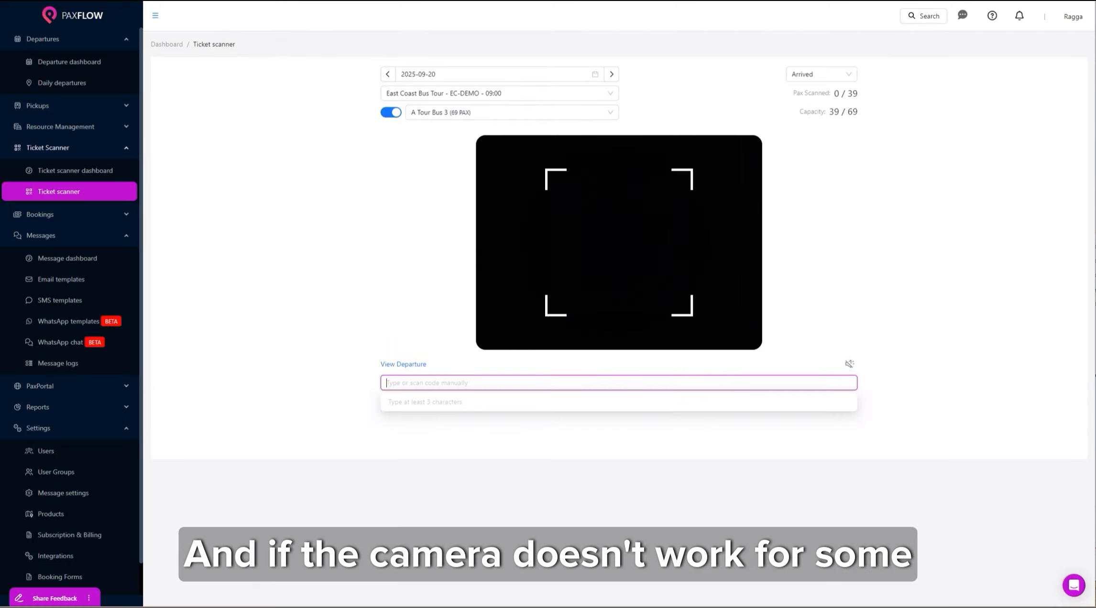
text(sam)
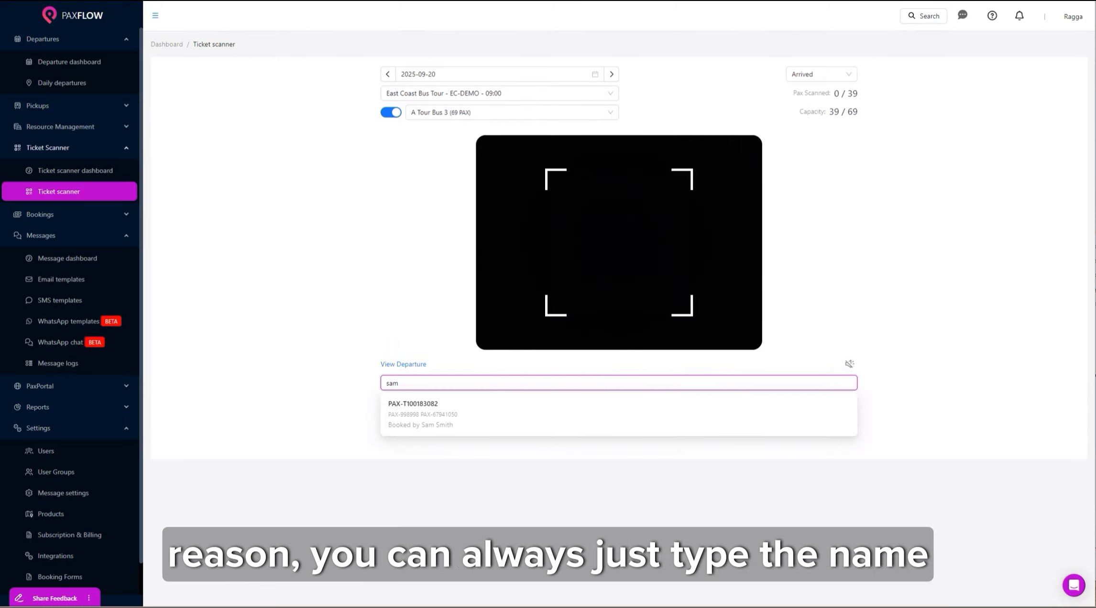
click(525, 418)
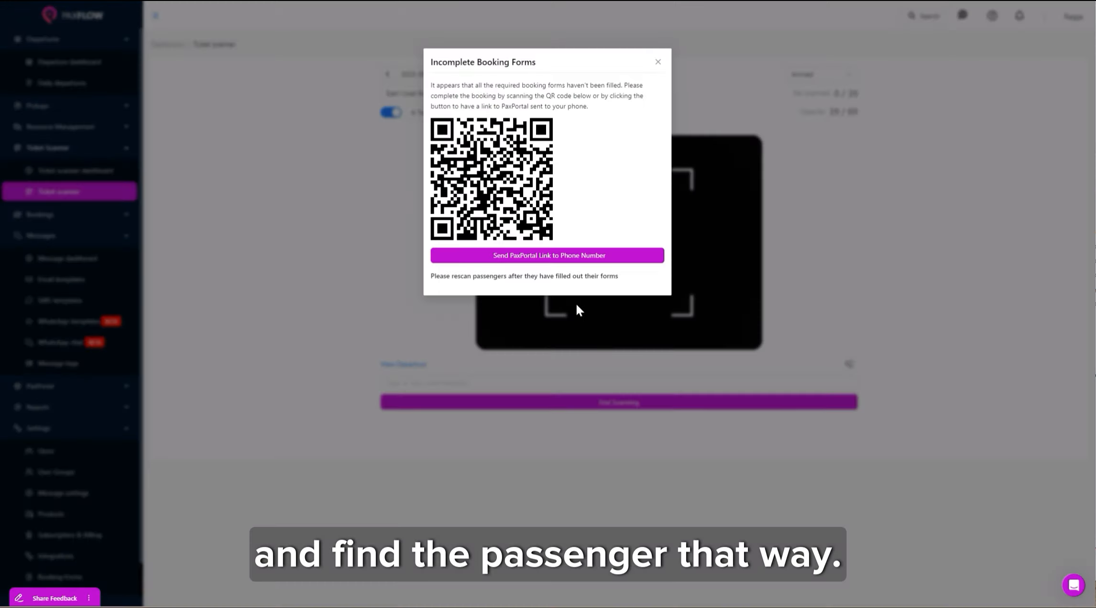
click(566, 258)
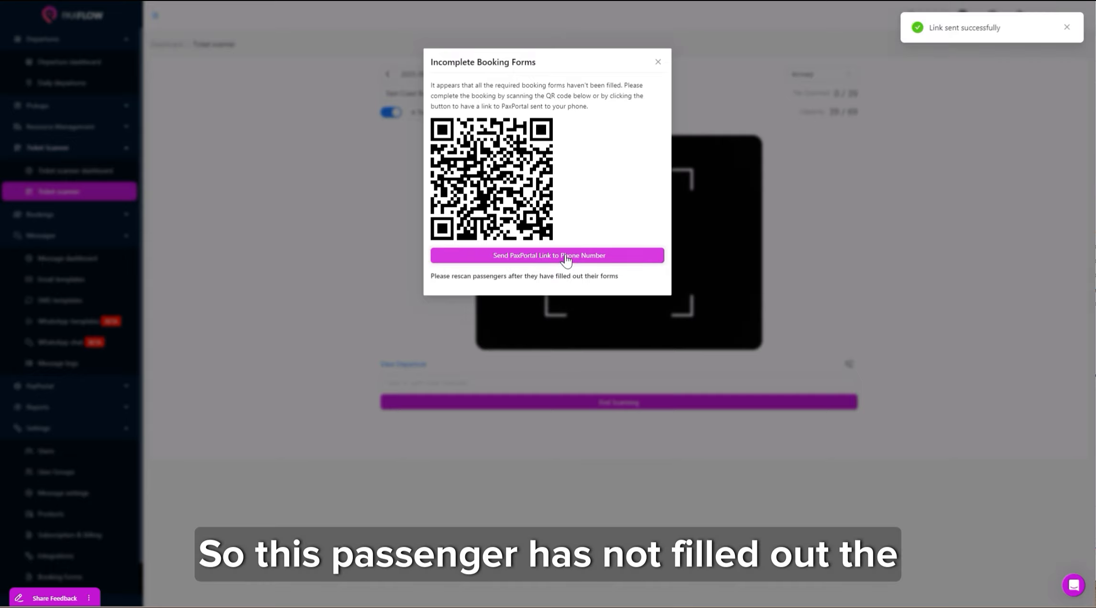
click(1069, 28)
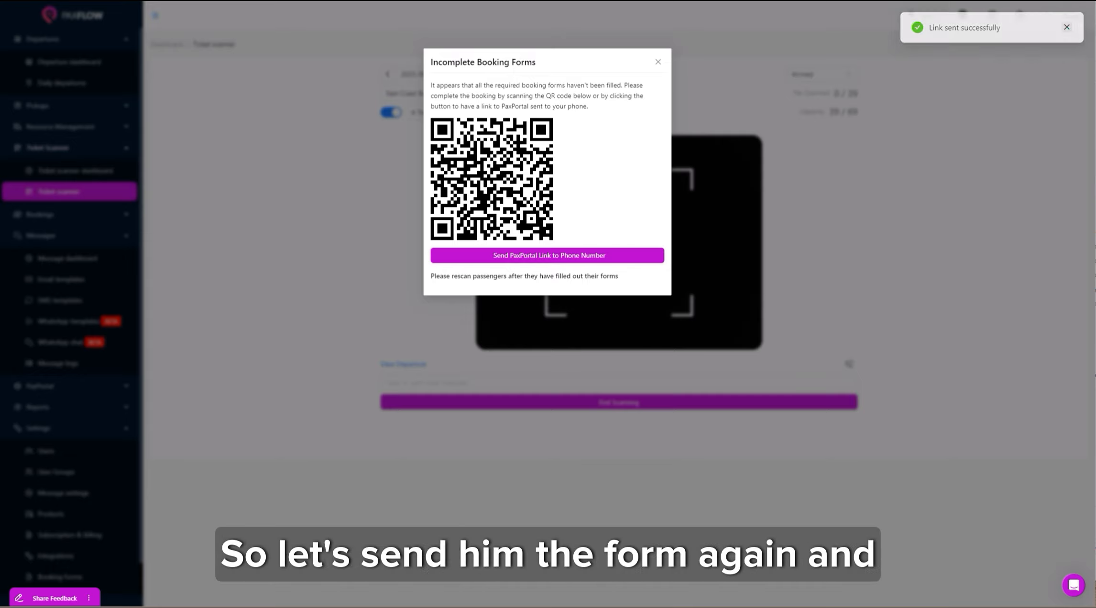
click(657, 63)
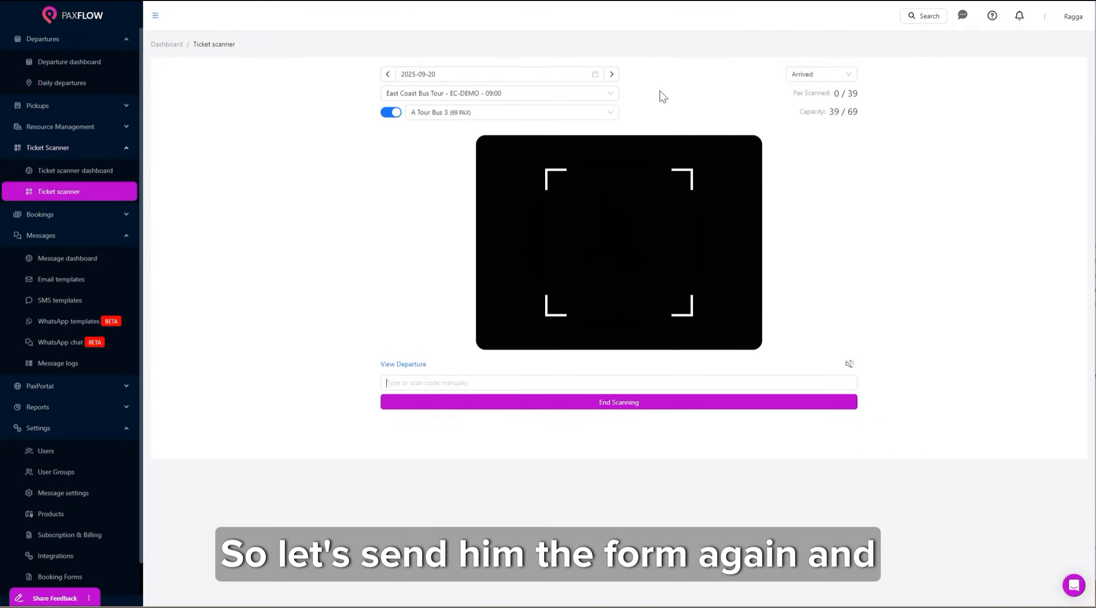
Open the departure's Bus Hostel booking in PaxPortal and start the guest check-in forms.
click(406, 365)
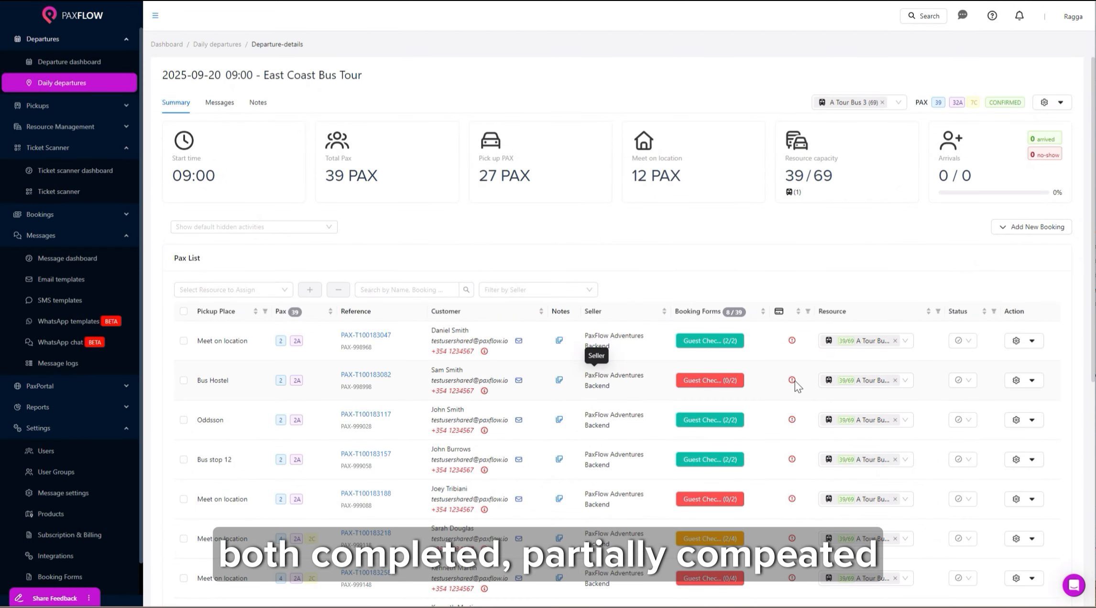
click(1031, 380)
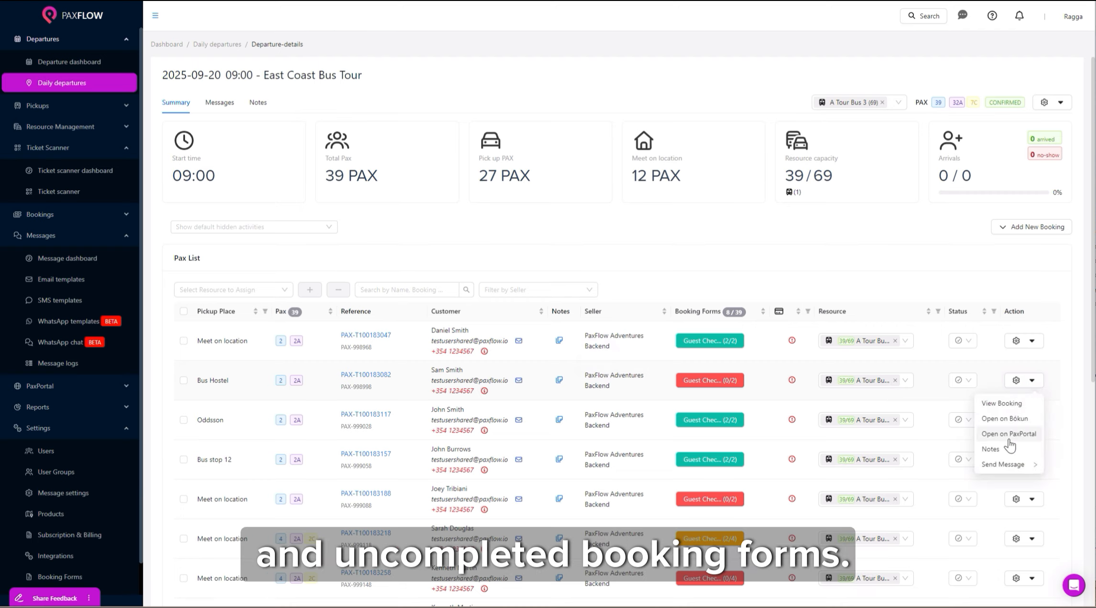
click(1008, 434)
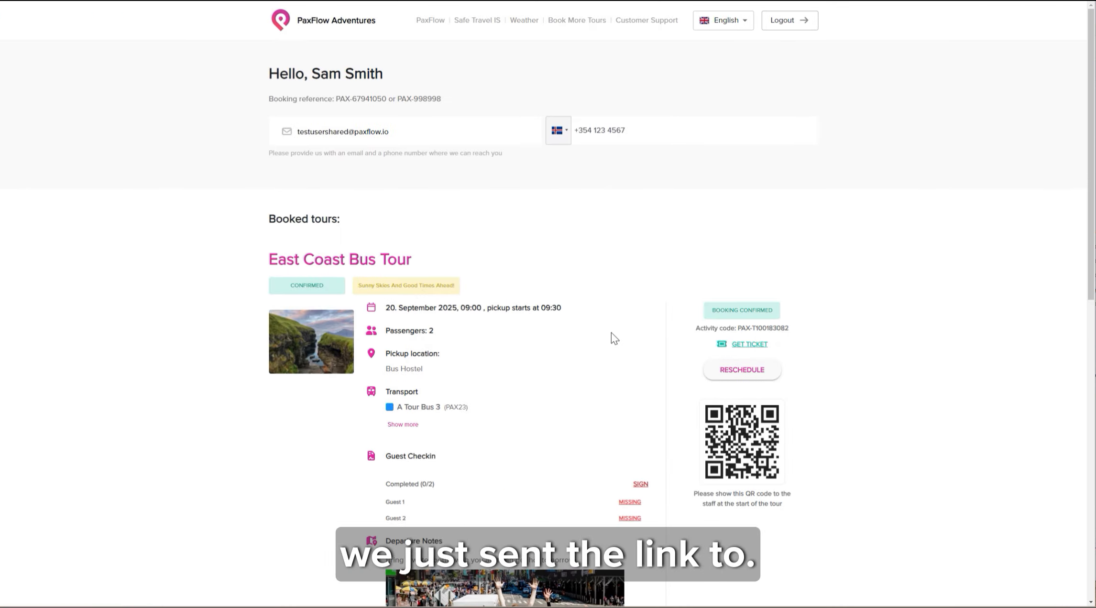
scroll(634, 382, down, 1)
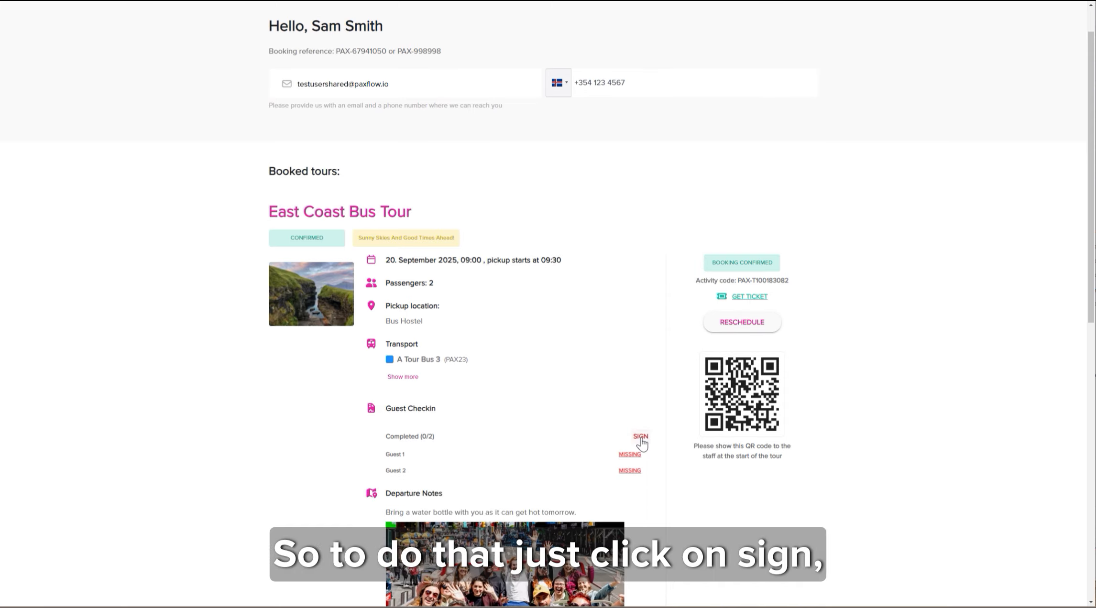
click(641, 437)
Enter the first guest's full name with nationality United States and save.
click(476, 116)
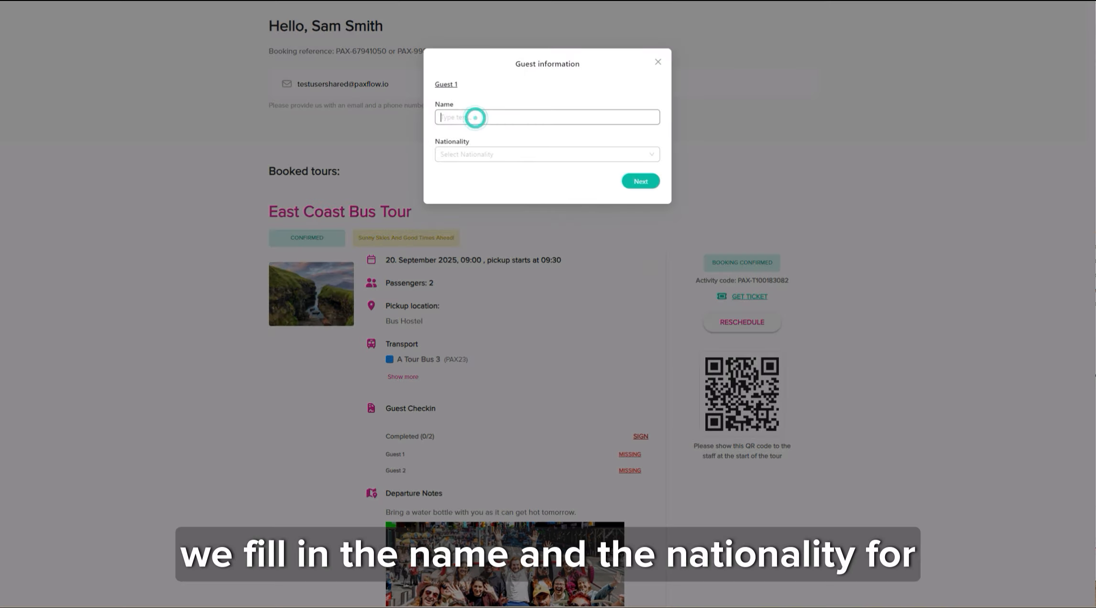
click(487, 153)
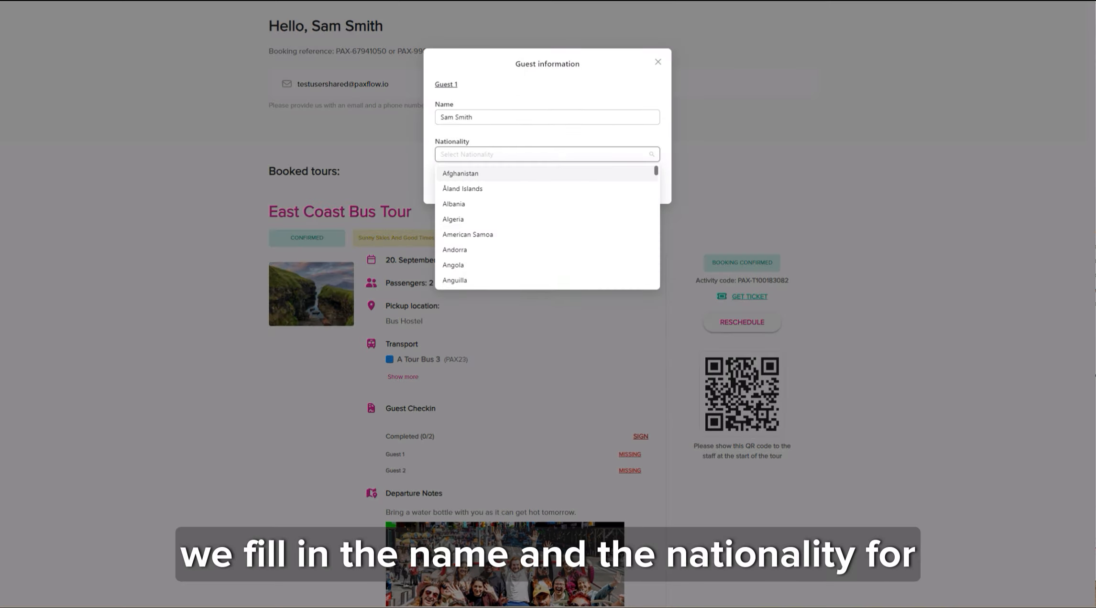
text(united)
click(499, 217)
click(641, 181)
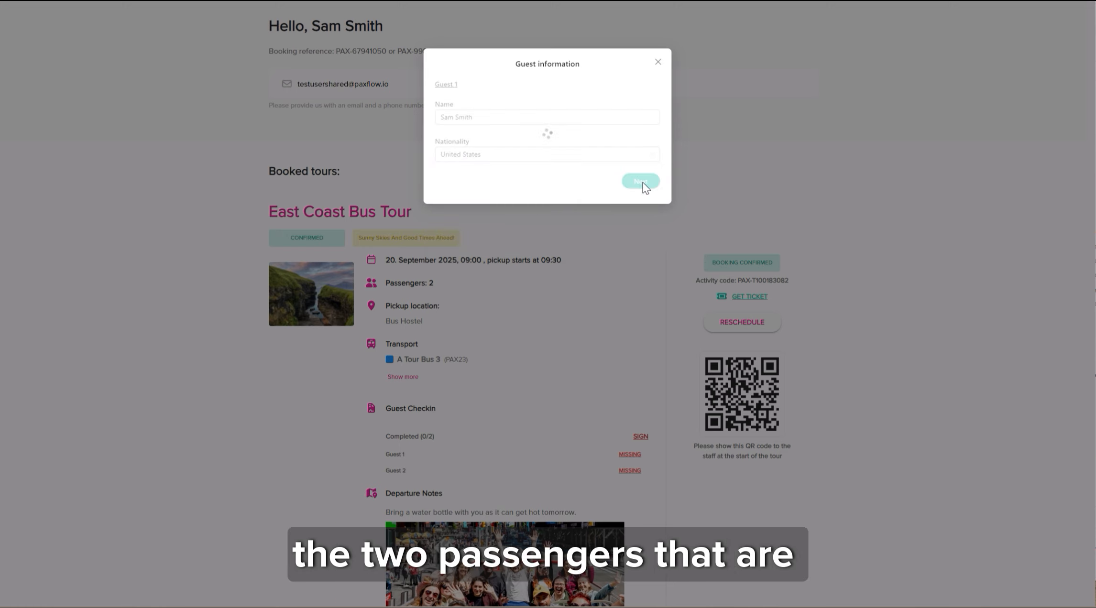
Enter the second guest's full name with nationality United States, save, and close the dialog.
click(509, 152)
text(united)
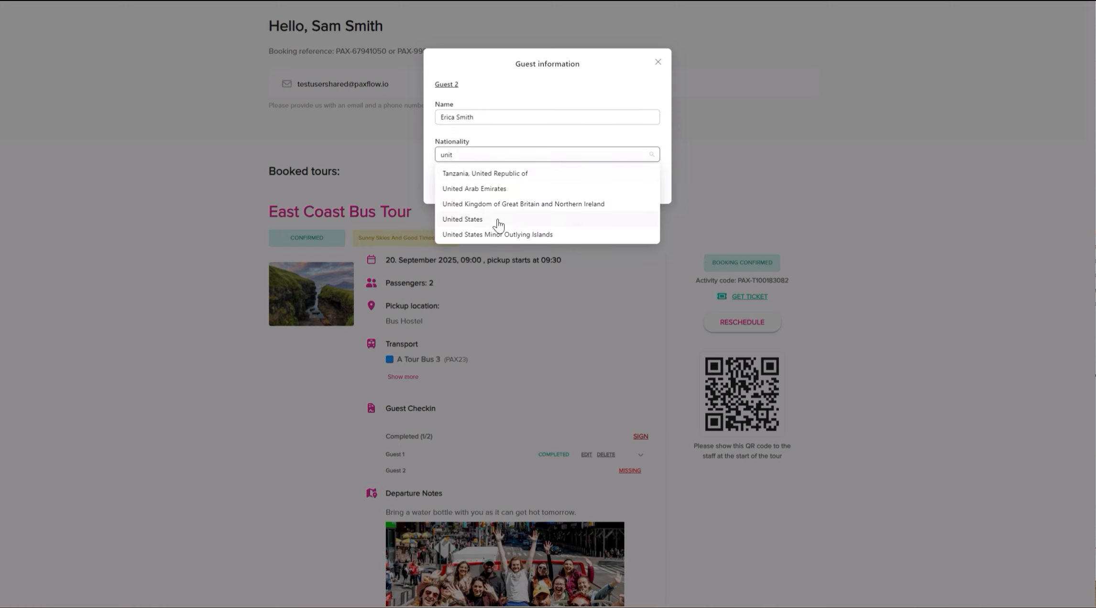
click(501, 219)
click(638, 182)
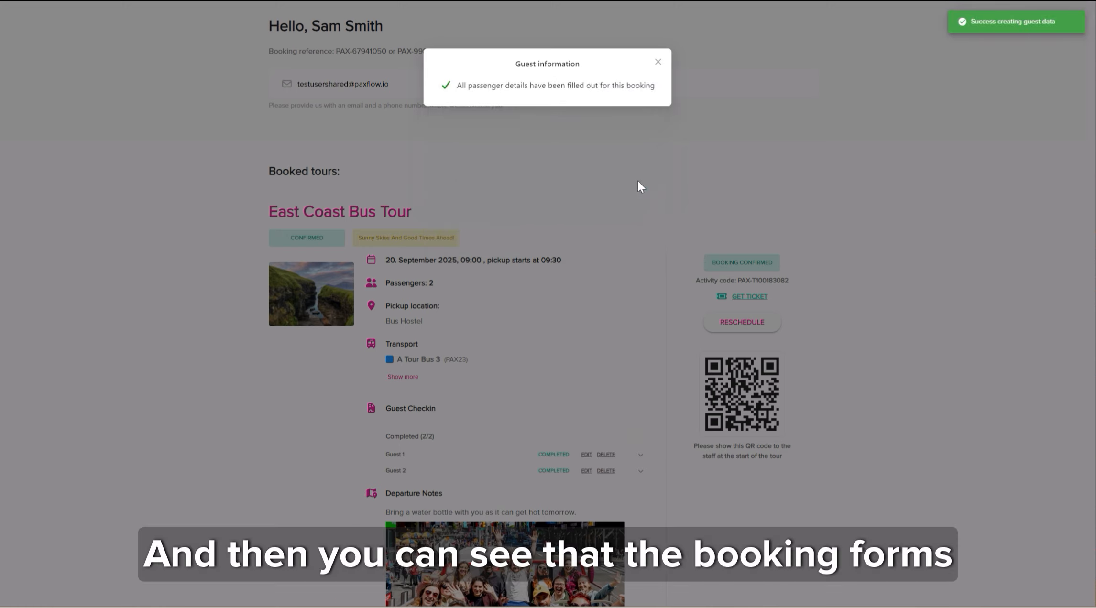
click(658, 62)
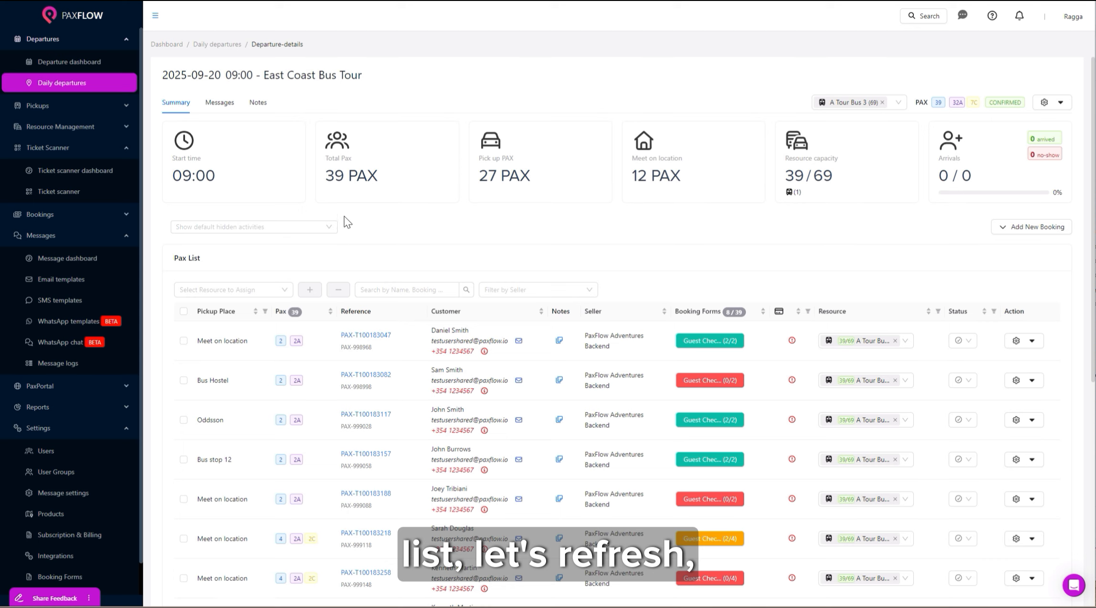
Refresh the departure and review both guests' completed check-in details on the Bus Hostel booking.
key(F5)
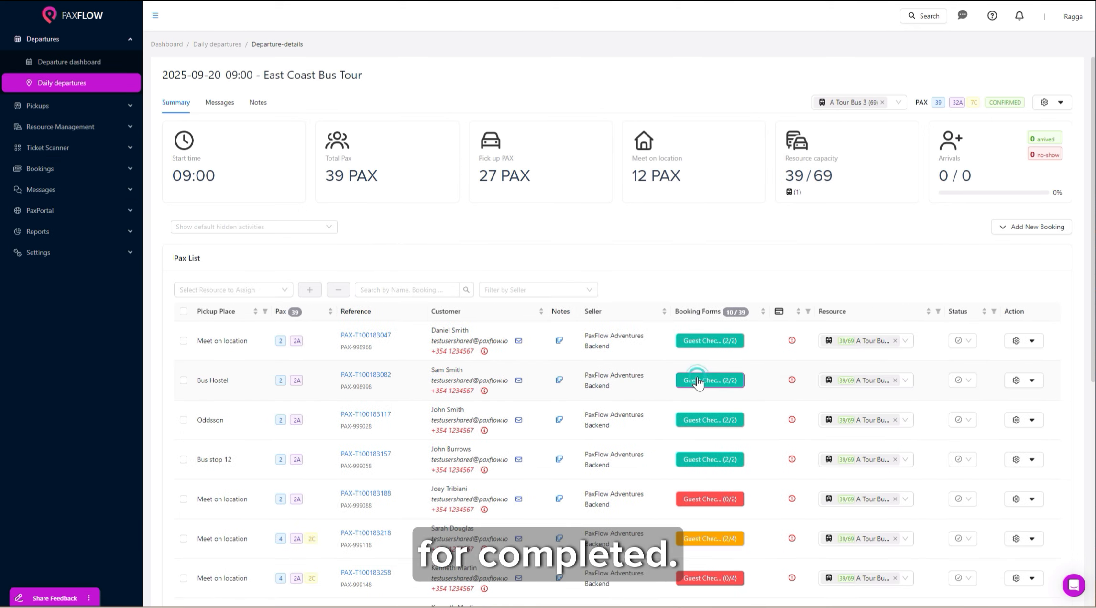
click(697, 381)
click(673, 56)
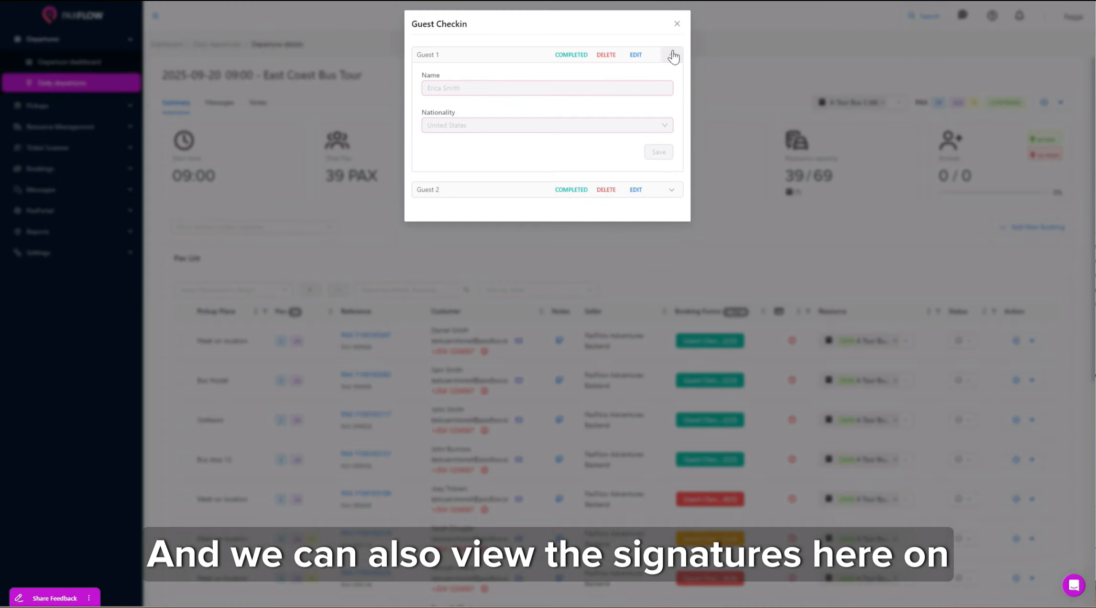
click(671, 190)
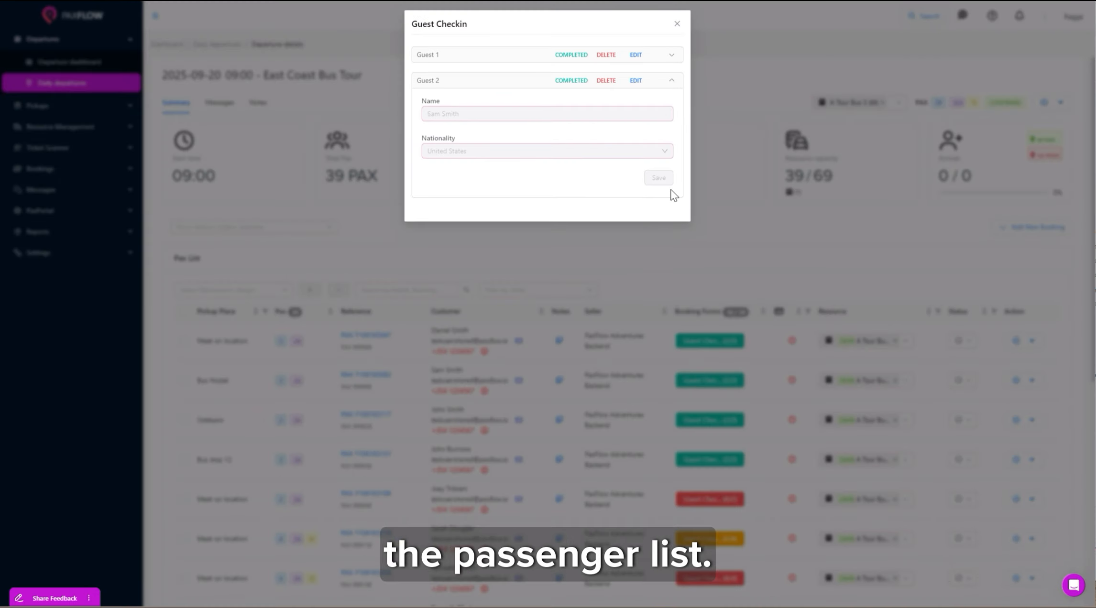
click(676, 25)
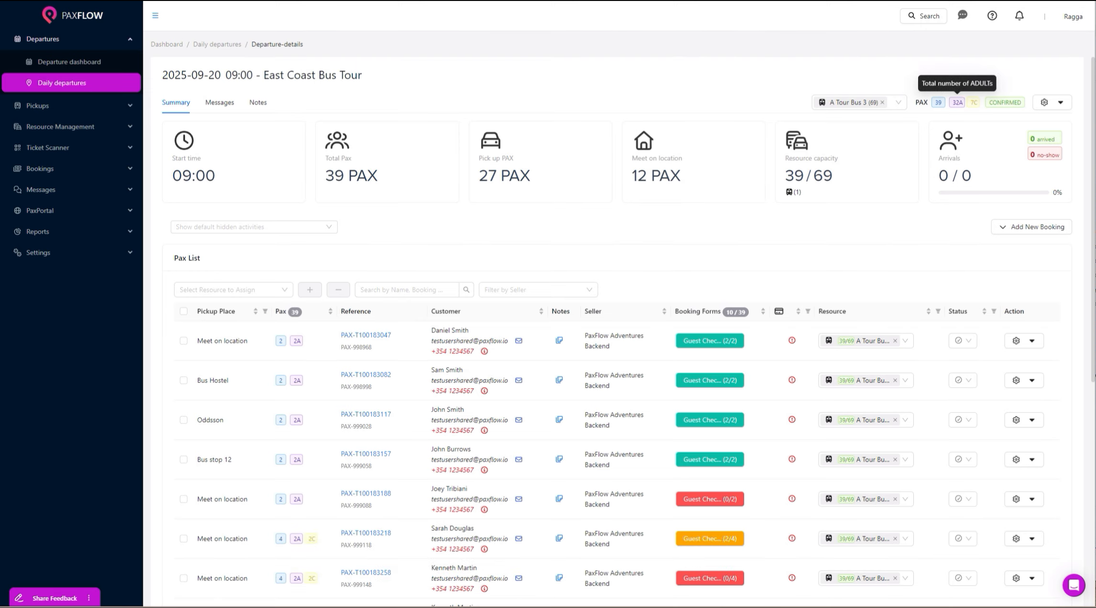
Look over the departure's actions menu, then close it.
click(1068, 106)
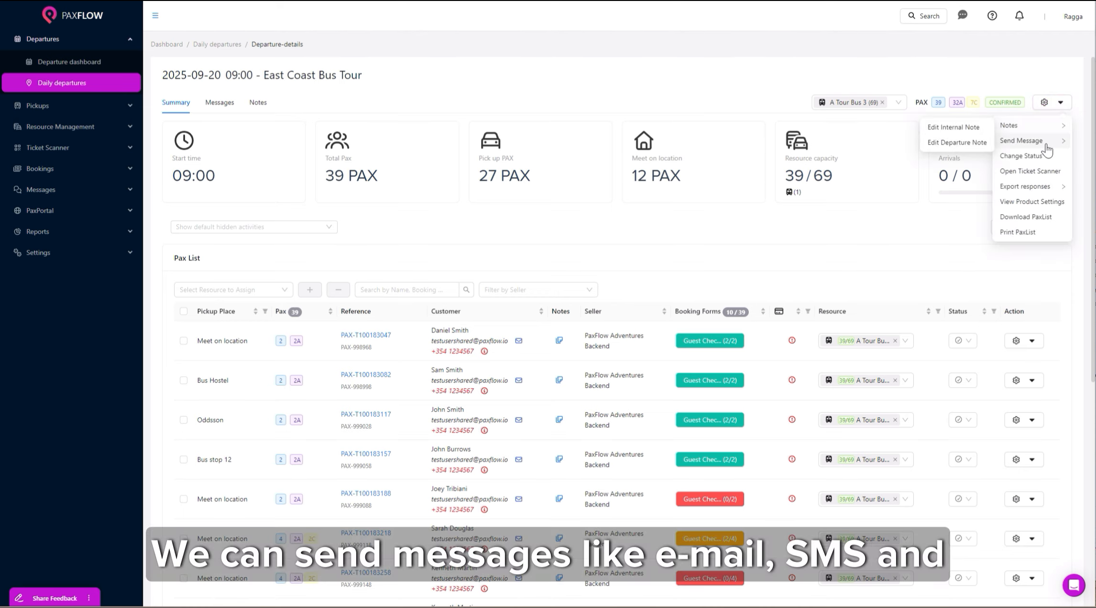
mouse_move(1048, 151)
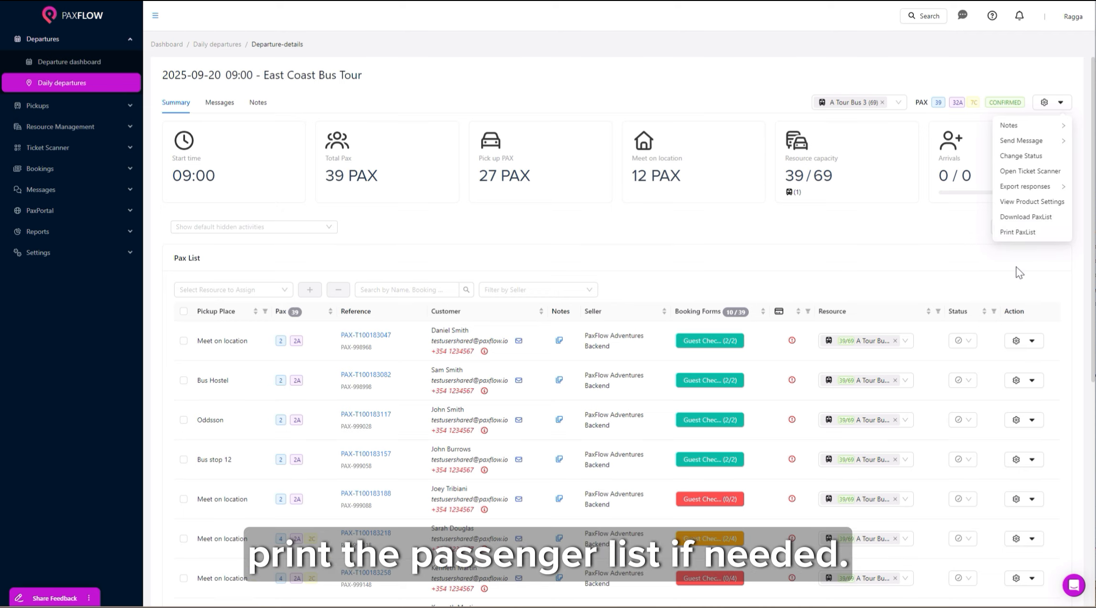
click(883, 254)
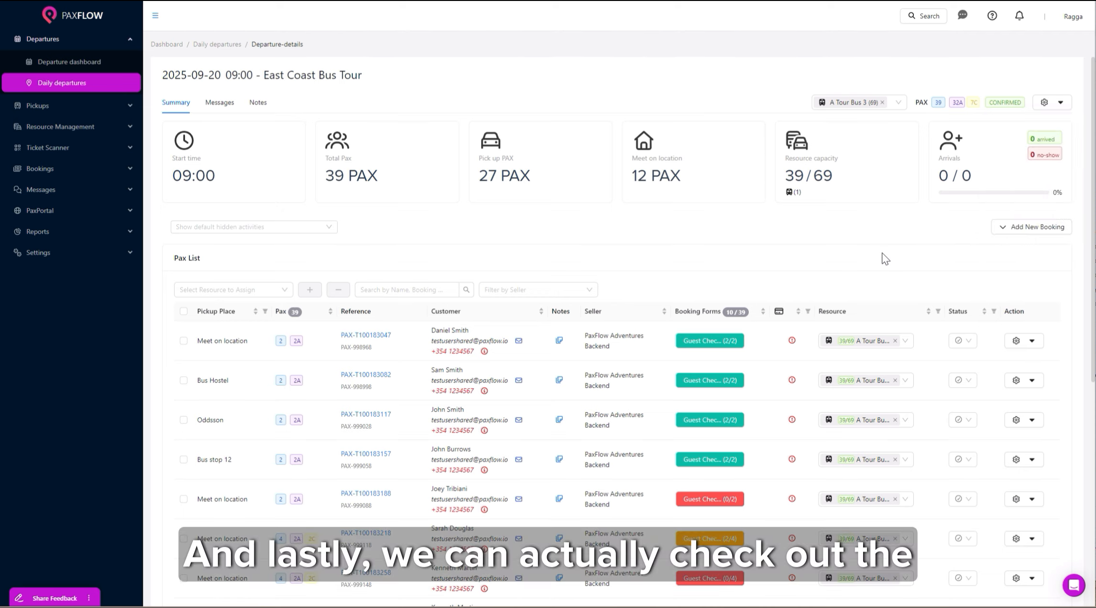
Check the departure's Messages and Notes tabs, return to Summary, then go back to the Dashboard.
click(222, 103)
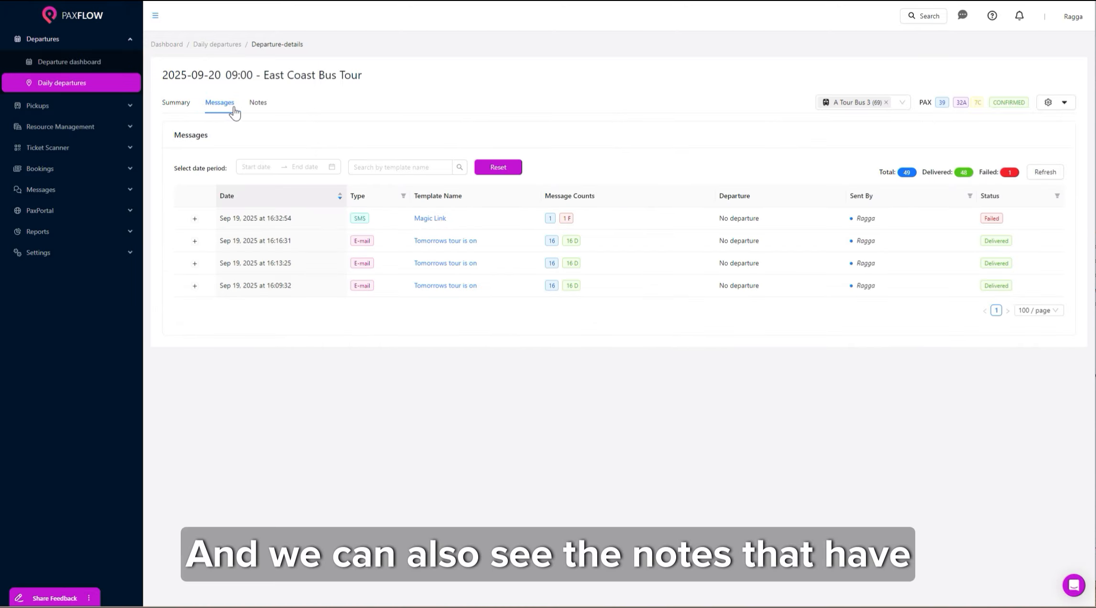
click(254, 107)
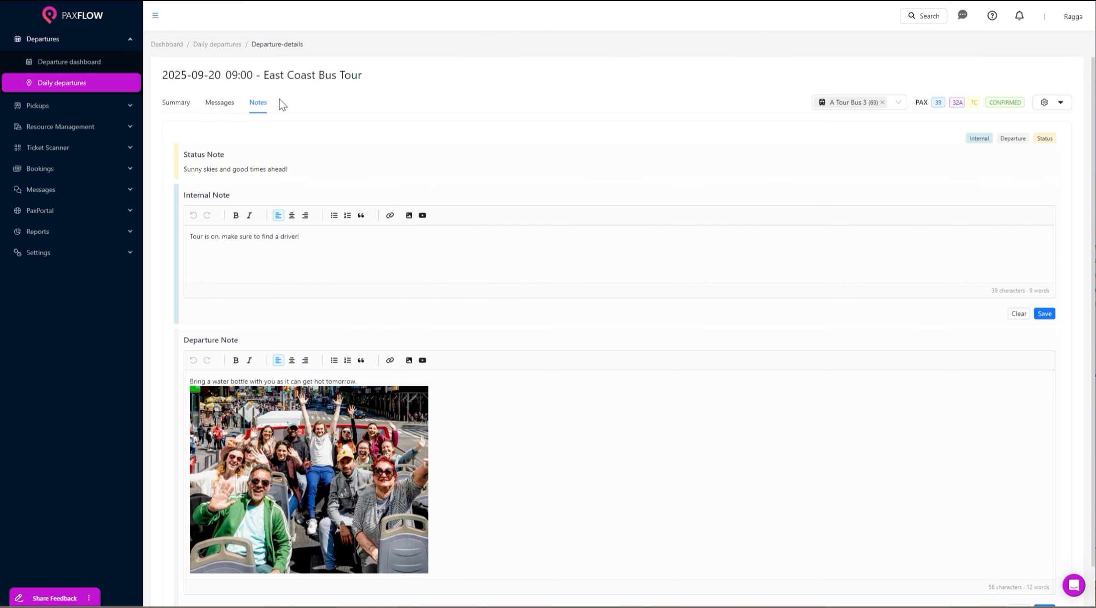
click(178, 109)
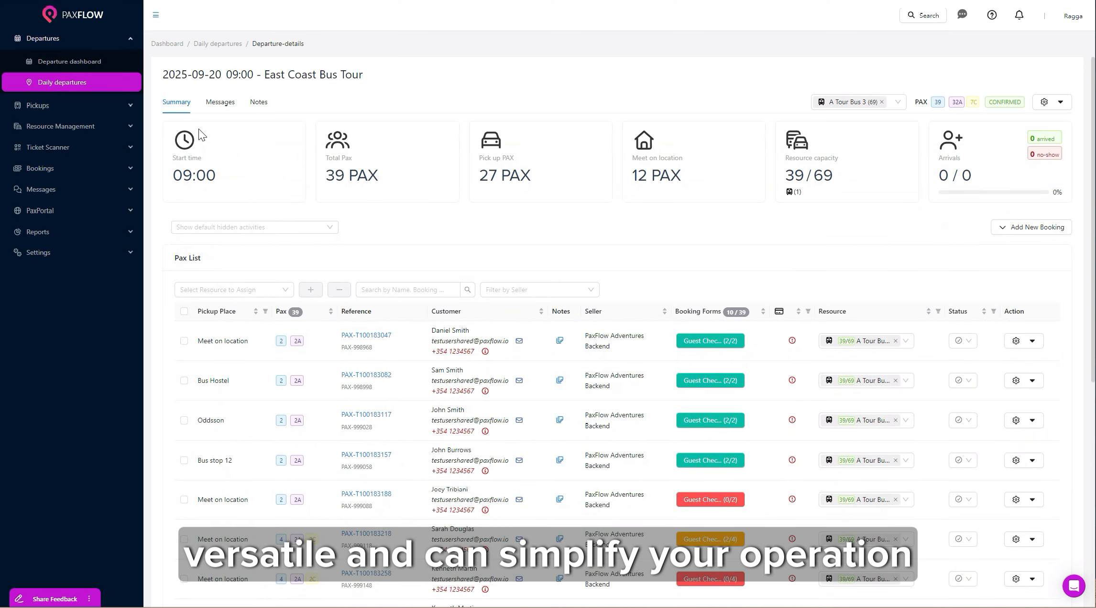
click(86, 19)
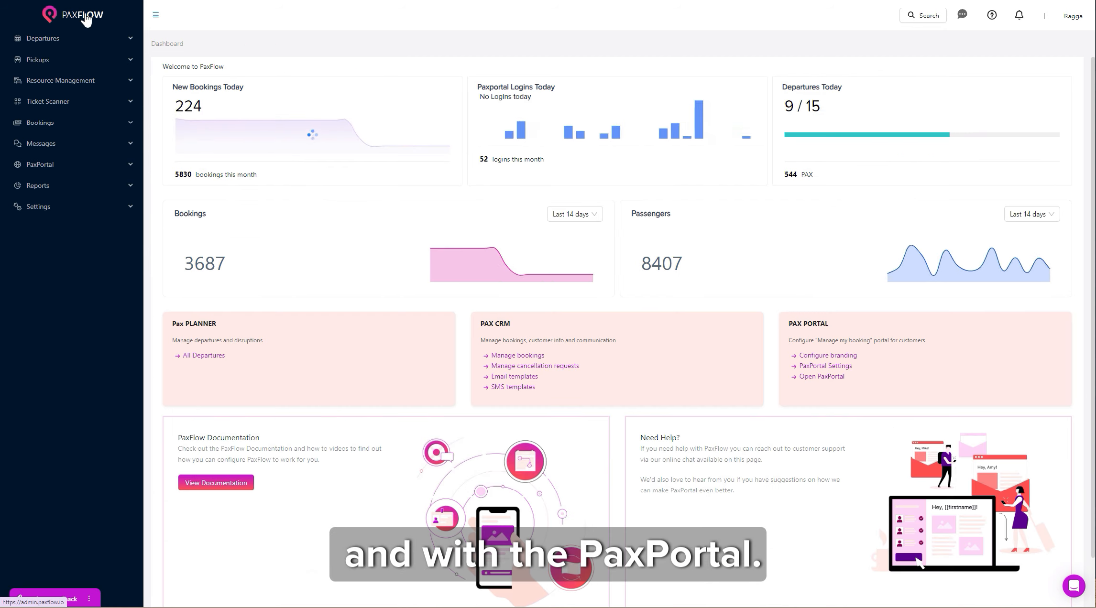